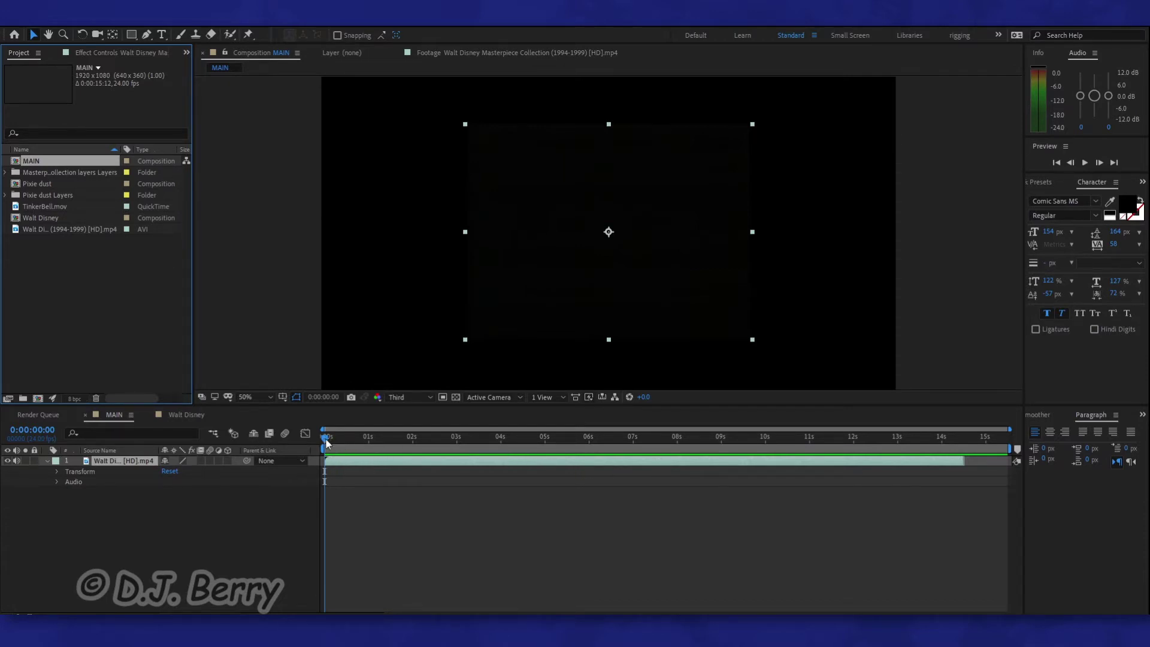
Scrub the opening of the reference video in MAIN and set that layer's opacity to 0%.
{"action": "left_click_drag", "start_coordinate": [376, 444], "coordinate": [373, 444]}
{"action": "key", "text": "Caps_Lock"}
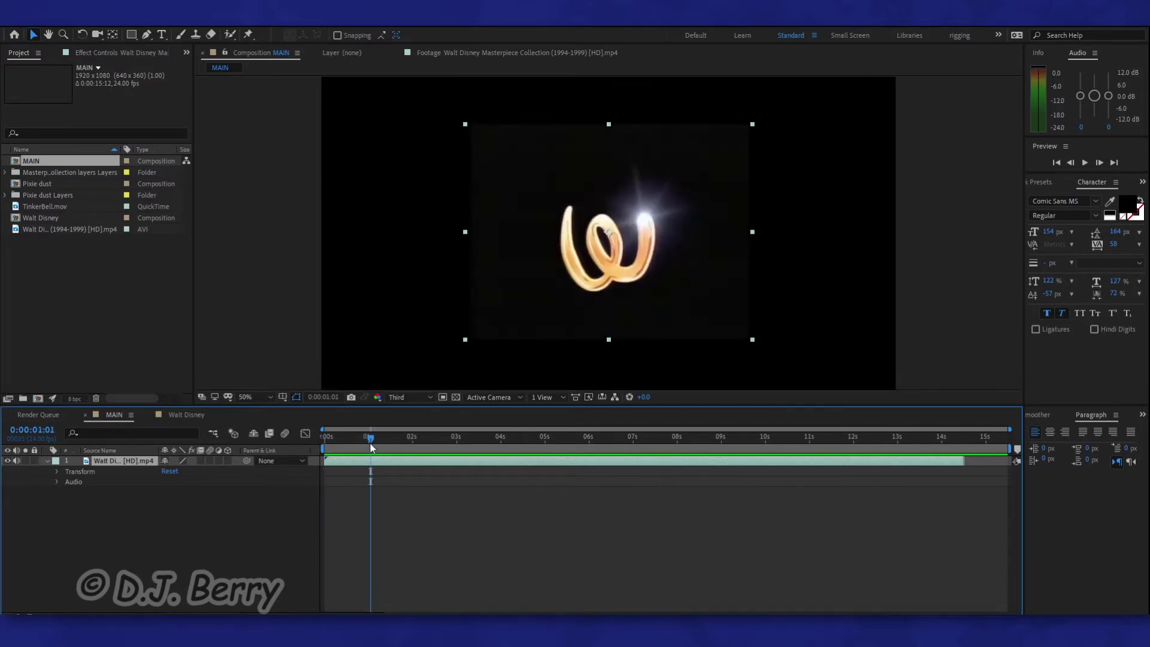
{"action": "left_click_drag", "start_coordinate": [369, 447], "coordinate": [464, 444]}
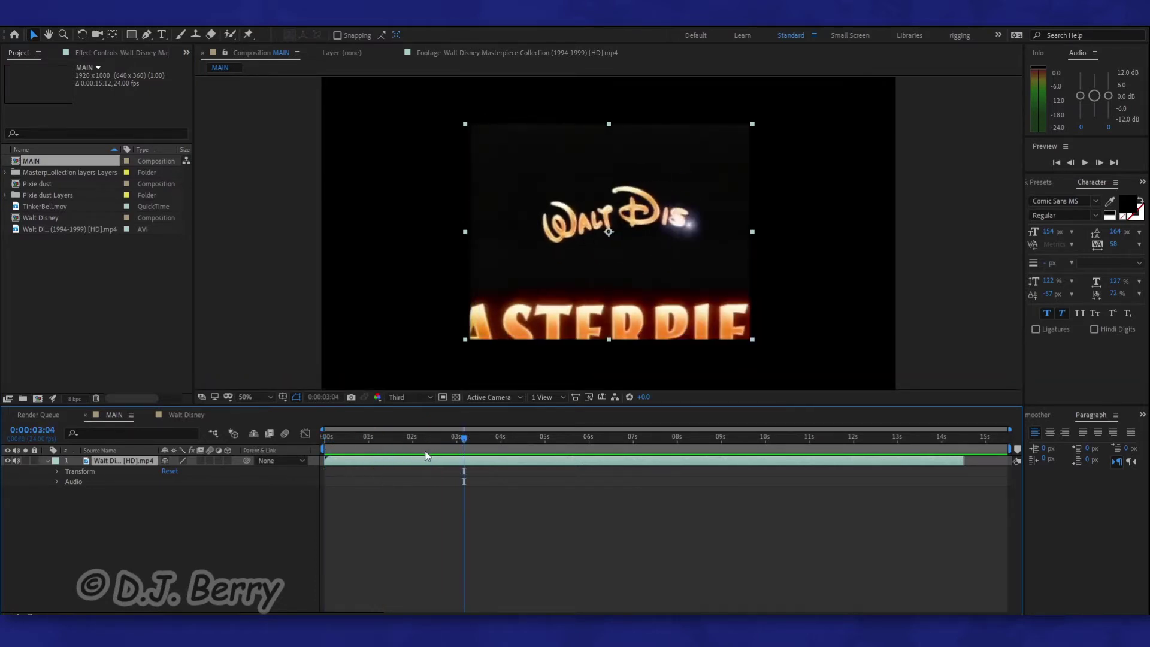
{"action": "left_click", "coordinate": [57, 471]}
{"action": "left_click_drag", "start_coordinate": [151, 523], "coordinate": [69, 522]}
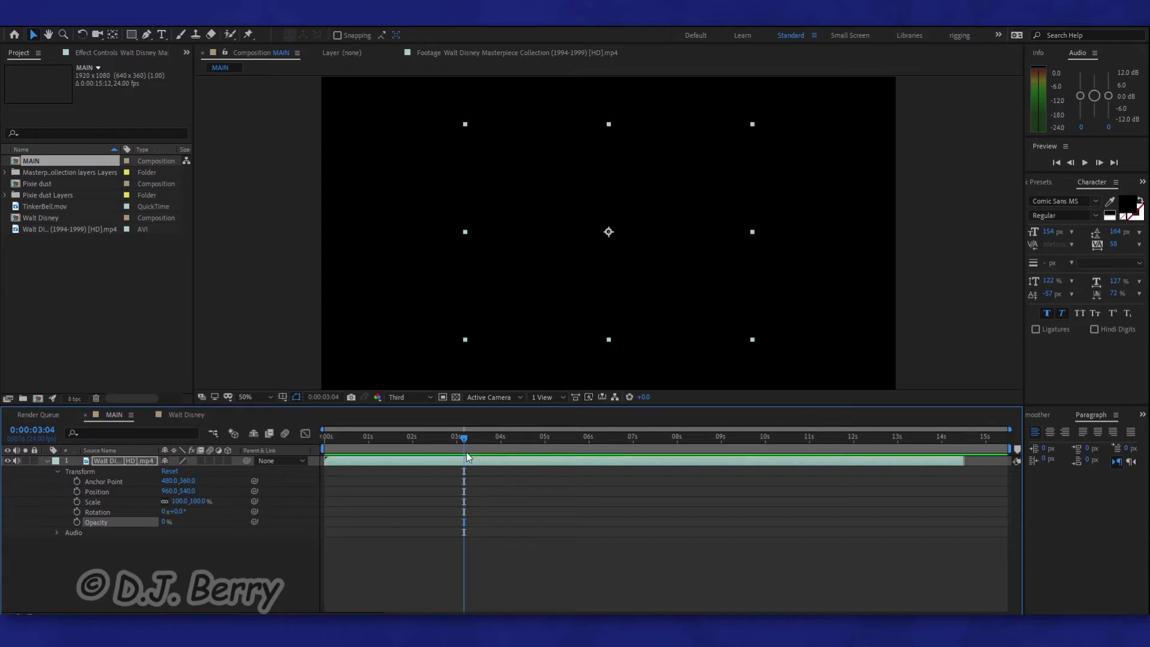
Open the Walt Disney composition and add the Walt Disney lettering layer from the Masterpiece Collection layers folder.
{"action": "left_click", "coordinate": [183, 418]}
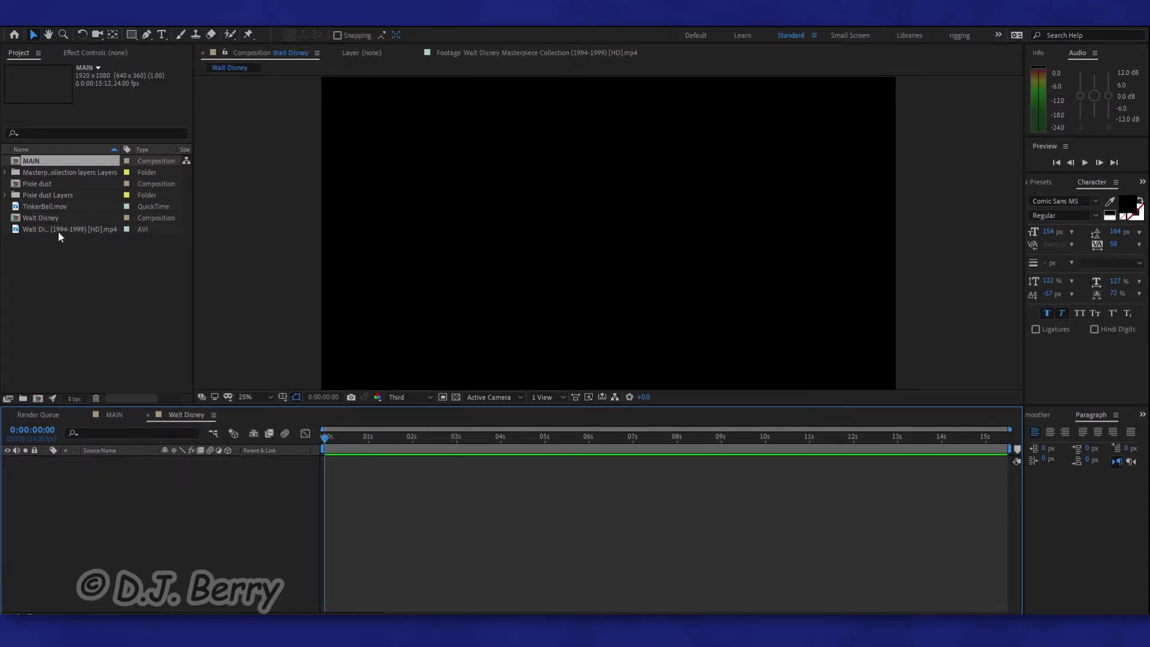
{"action": "left_click", "coordinate": [6, 172]}
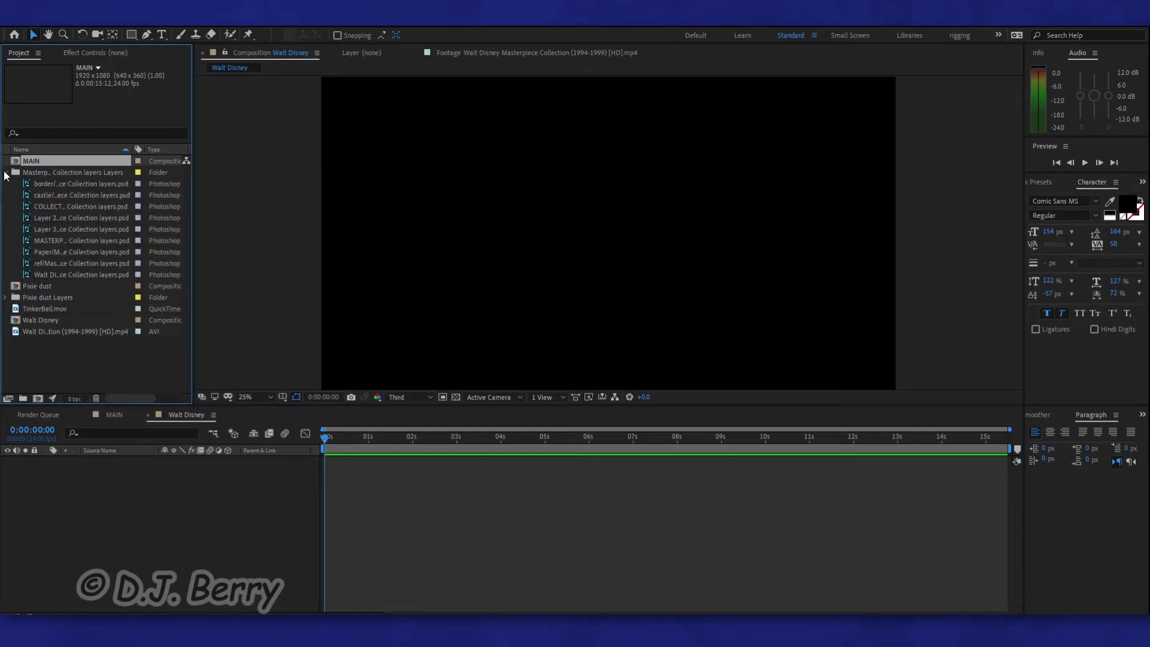
{"action": "left_click_drag", "start_coordinate": [89, 280], "coordinate": [424, 462]}
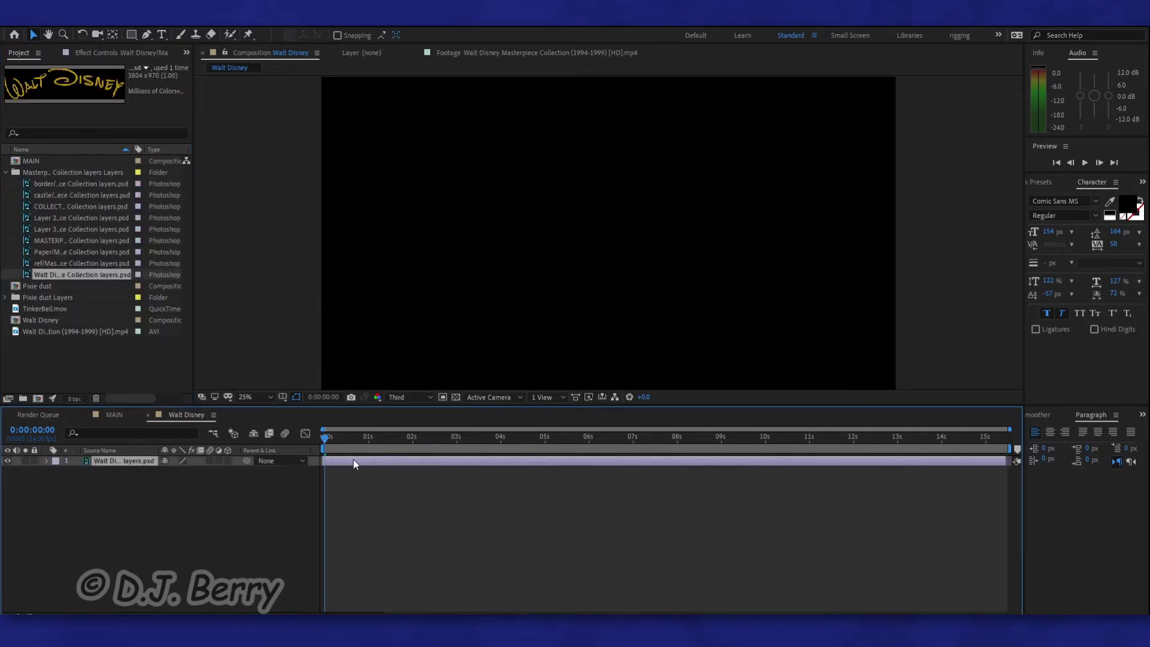
Keyframe the mask path on the Walt Disney lettering layer to reveal the letters progressively along WALT and the D.
{"action": "scroll", "coordinate": [613, 253], "scroll_direction": "up", "scroll_amount": 2}
{"action": "scroll", "coordinate": [617, 254], "scroll_direction": "down", "scroll_amount": 4}
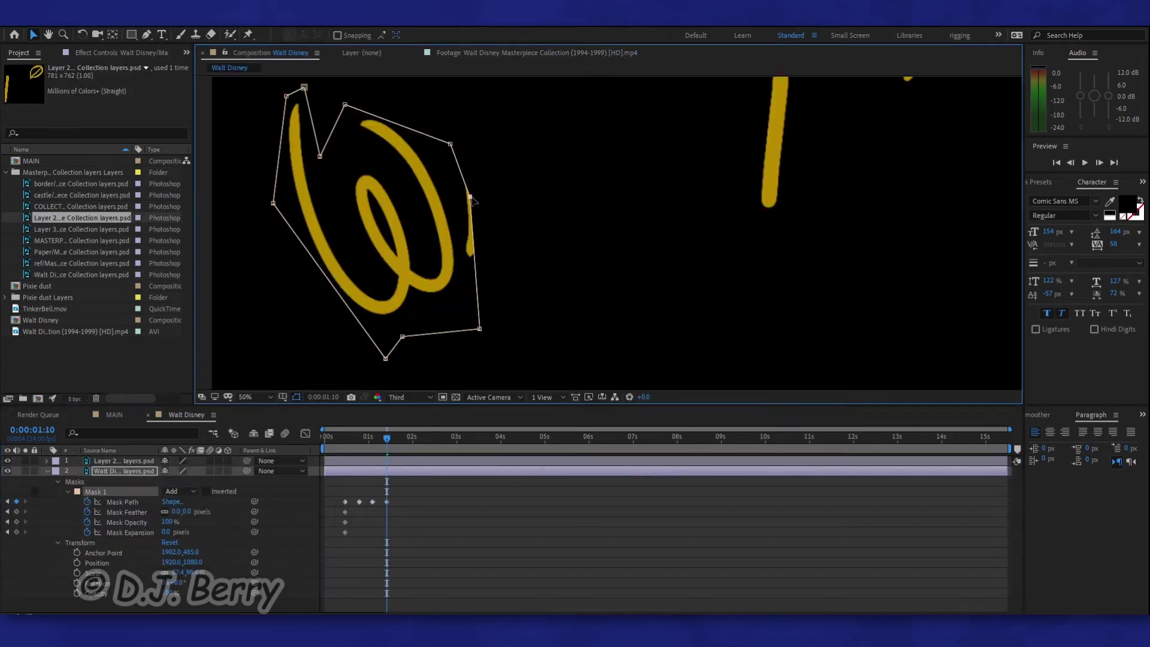
{"action": "scroll", "coordinate": [657, 200], "scroll_direction": "down", "scroll_amount": 2}
{"action": "left_click", "coordinate": [412, 455]}
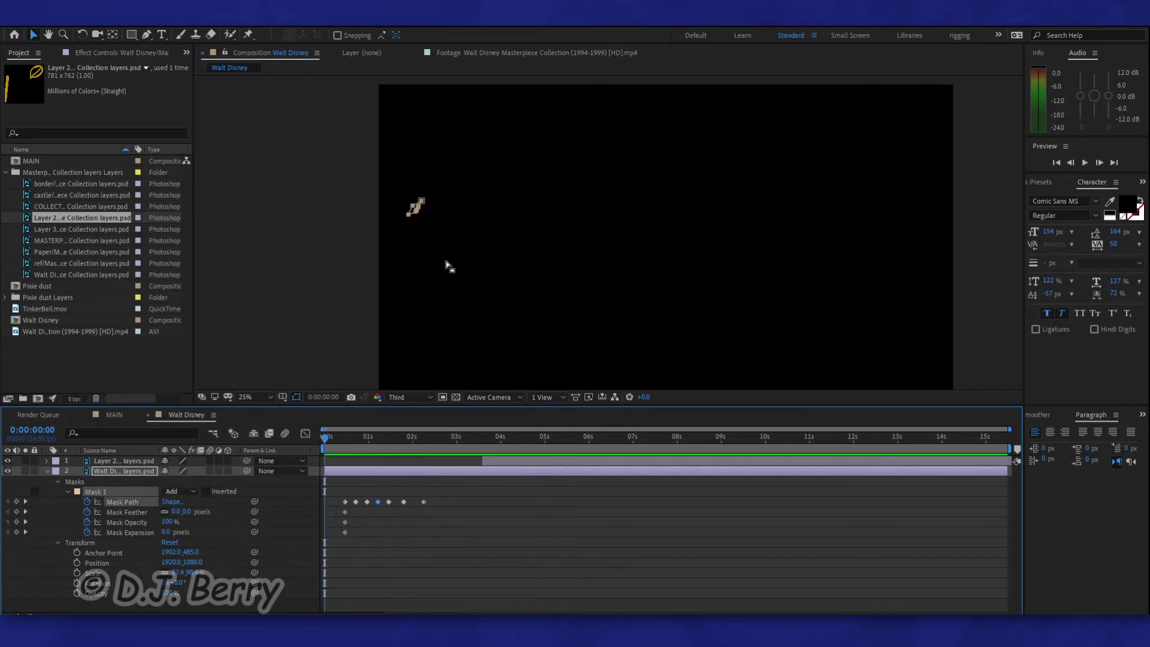
{"action": "left_click", "coordinate": [307, 383]}
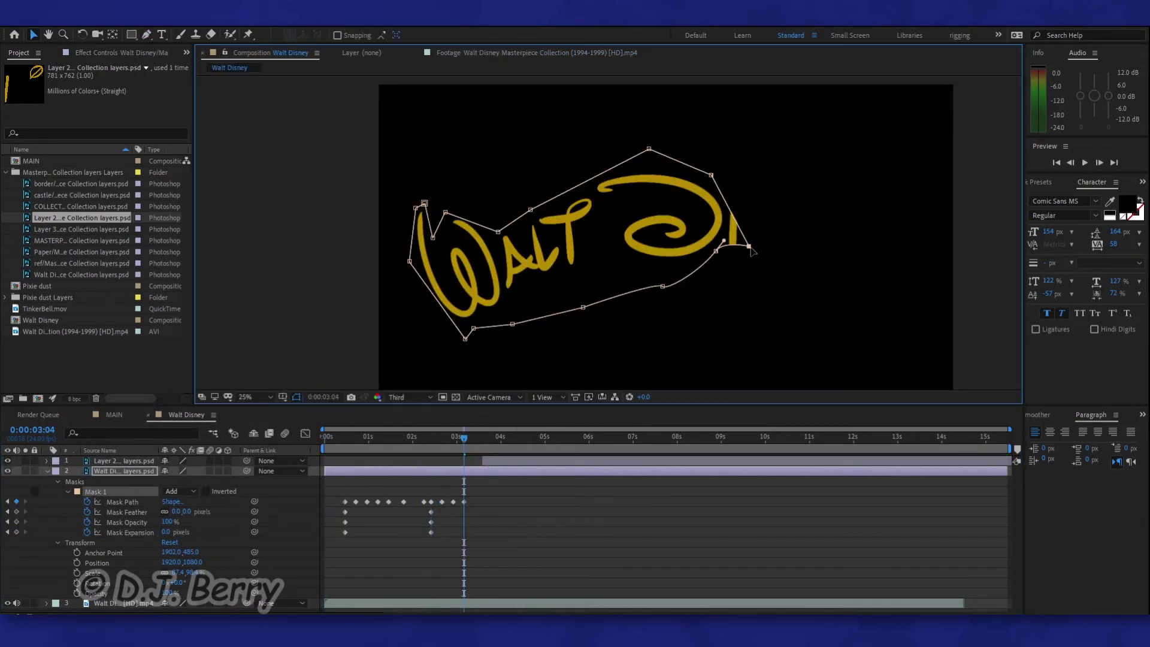
Start the Layer 2 artwork at 0:00:02:20 and keyframe its mask path to reveal the D's stem and the i's dot.
{"action": "left_click", "coordinate": [484, 475]}
{"action": "left_click", "coordinate": [460, 439]}
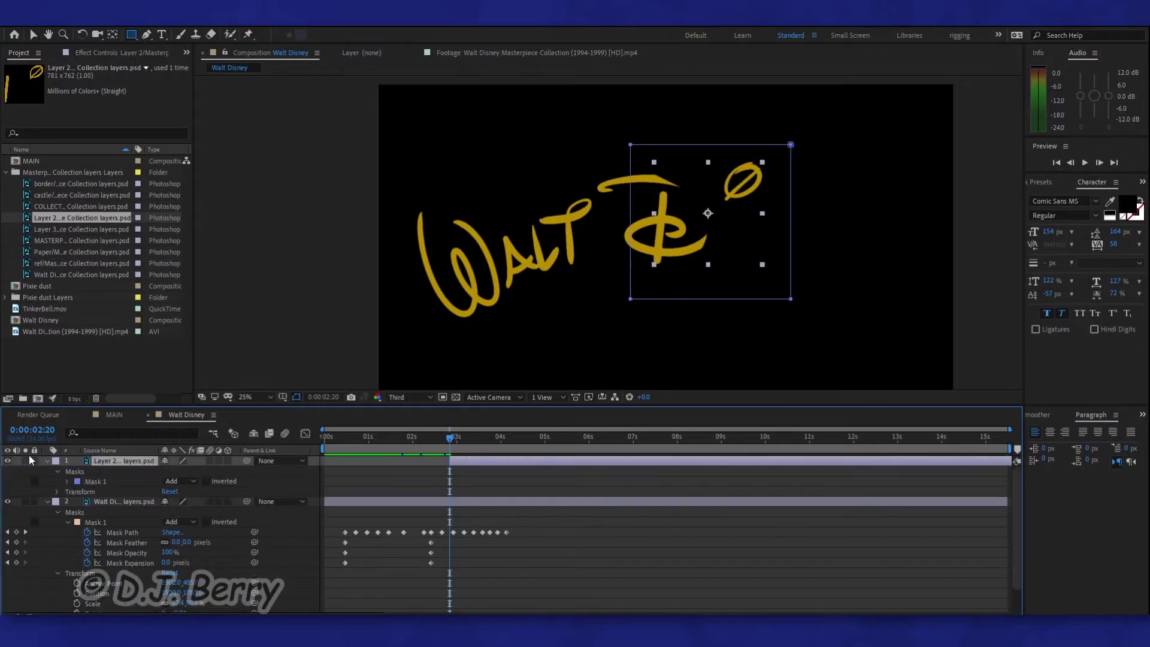
{"action": "left_click", "coordinate": [67, 481]}
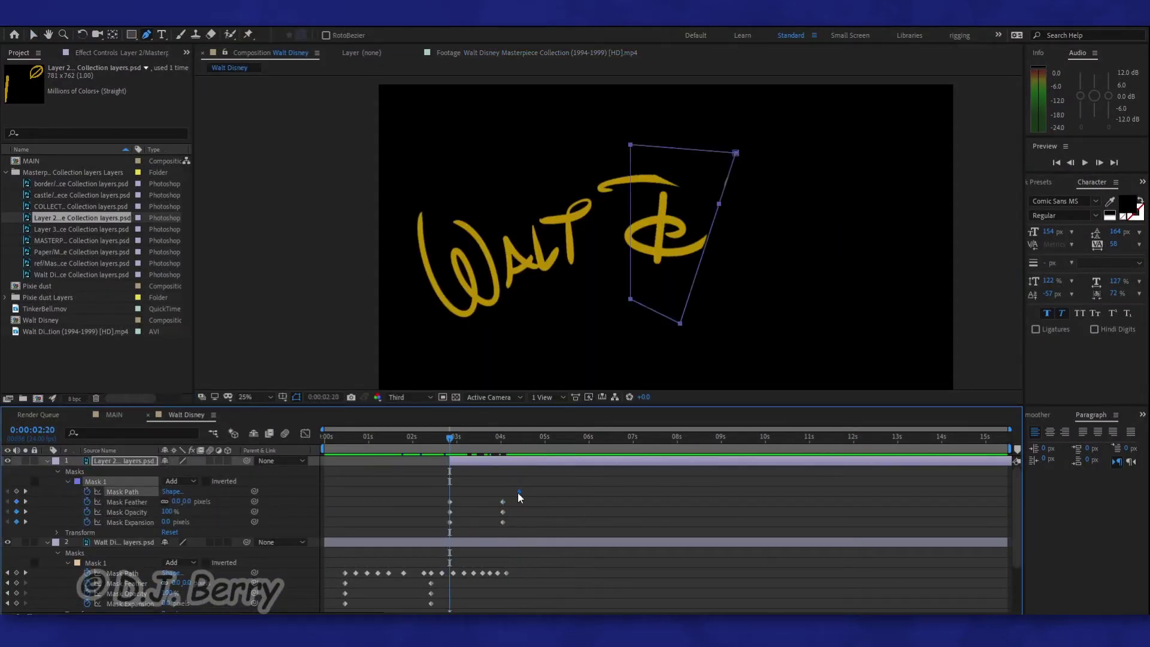
{"action": "left_click_drag", "start_coordinate": [455, 438], "coordinate": [504, 439]}
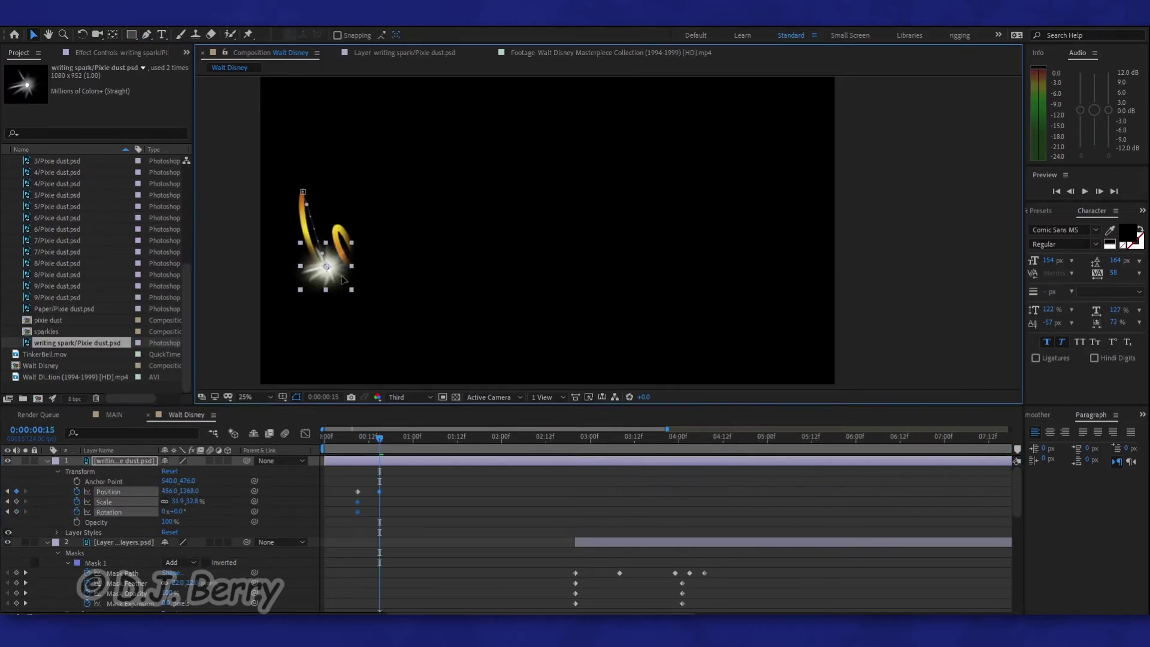
Keyframe the writing spark's position frame by frame so it follows the strokes of the first letters in WALT.
{"action": "left_click_drag", "start_coordinate": [333, 193], "coordinate": [404, 264]}
{"action": "left_click_drag", "start_coordinate": [411, 438], "coordinate": [441, 438]}
{"action": "left_click_drag", "start_coordinate": [403, 264], "coordinate": [416, 249]}
{"action": "left_click_drag", "start_coordinate": [441, 438], "coordinate": [464, 438]}
{"action": "left_click_drag", "start_coordinate": [415, 248], "coordinate": [415, 210]}
{"action": "left_click_drag", "start_coordinate": [466, 438], "coordinate": [479, 438]}
{"action": "left_click_drag", "start_coordinate": [417, 217], "coordinate": [415, 205]}
{"action": "left_click_drag", "start_coordinate": [480, 438], "coordinate": [490, 438]}
{"action": "left_click_drag", "start_coordinate": [414, 205], "coordinate": [442, 224]}
Extend the spark's position keyframes over the T of WALT, and create a second spark layer starting at 0:00:02:09.
{"action": "key", "text": "Home"}
{"action": "left_click_drag", "start_coordinate": [326, 438], "coordinate": [519, 438]}
{"action": "left_click_drag", "start_coordinate": [442, 224], "coordinate": [444, 195]}
{"action": "left_click_drag", "start_coordinate": [506, 436], "coordinate": [562, 430]}
{"action": "left_click", "coordinate": [537, 53]}
{"action": "left_click", "coordinate": [270, 52]}
{"action": "key", "text": "ctrl+shift+d"}
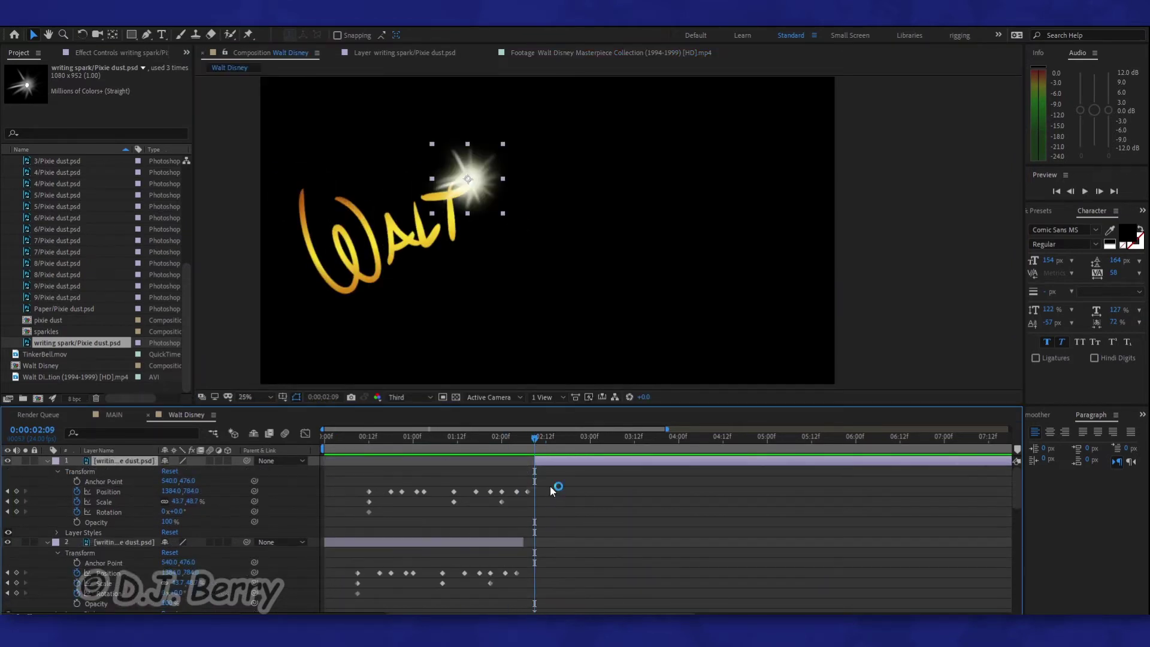
Keyframe the second spark layer's position so it traces the strokes of the D up to 0:00:03:06.
{"action": "left_click_drag", "start_coordinate": [468, 178], "coordinate": [531, 201]}
{"action": "left_click_drag", "start_coordinate": [552, 438], "coordinate": [566, 437]}
{"action": "left_click_drag", "start_coordinate": [580, 200], "coordinate": [559, 160]}
{"action": "left_click_drag", "start_coordinate": [566, 437], "coordinate": [577, 440]}
{"action": "left_click_drag", "start_coordinate": [540, 161], "coordinate": [539, 118]}
{"action": "left_click_drag", "start_coordinate": [578, 441], "coordinate": [594, 441]}
{"action": "left_click_drag", "start_coordinate": [539, 118], "coordinate": [549, 170]}
{"action": "left_click_drag", "start_coordinate": [593, 441], "coordinate": [612, 441]}
{"action": "left_click_drag", "start_coordinate": [549, 169], "coordinate": [637, 181]}
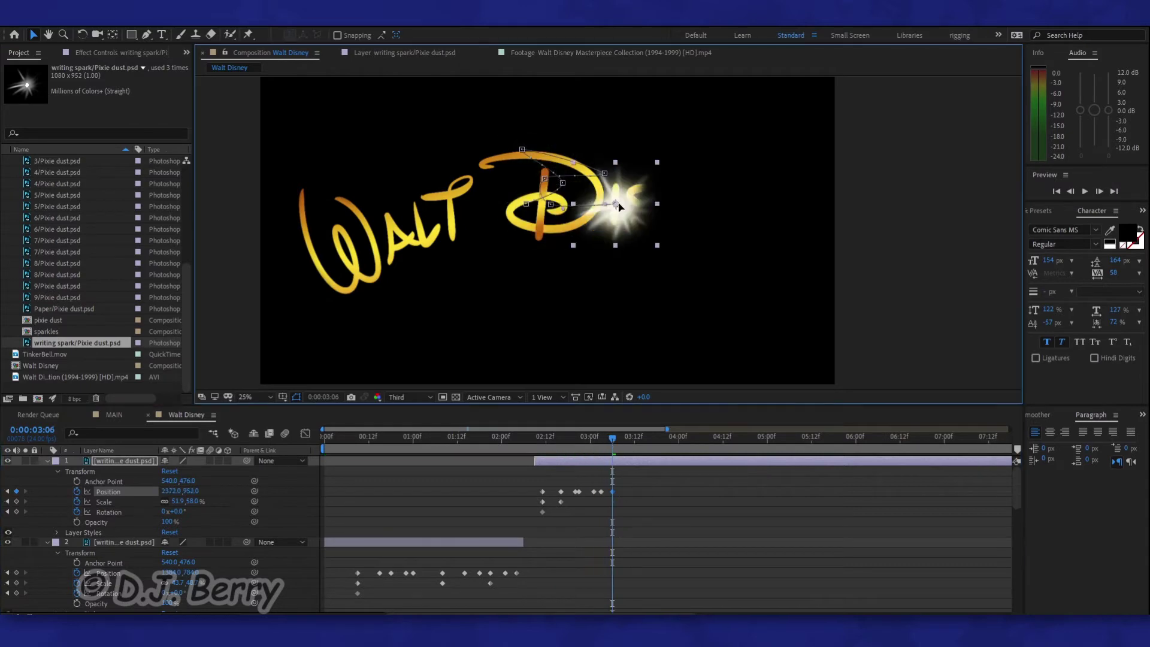
Continue the spark's position keyframes across the S and N of DISNEY up to 0:00:03:16.
{"action": "left_click", "coordinate": [561, 436]}
{"action": "left_click_drag", "start_coordinate": [561, 436], "coordinate": [630, 436]}
{"action": "left_click_drag", "start_coordinate": [635, 180], "coordinate": [672, 192]}
{"action": "left_click_drag", "start_coordinate": [631, 436], "coordinate": [649, 436]}
{"action": "left_click_drag", "start_coordinate": [673, 193], "coordinate": [698, 221]}
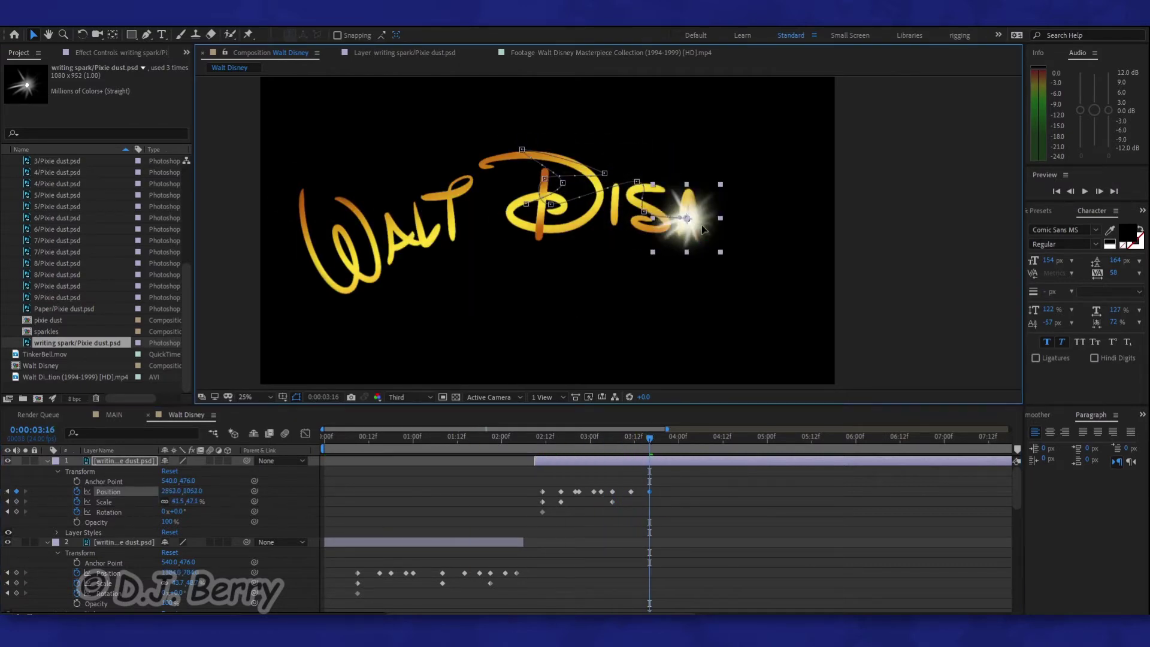
Keyframe the spark's position over the E and Y of DISNEY, and trim the layer's end just after its last keyframe.
{"action": "left_click_drag", "start_coordinate": [649, 436], "coordinate": [664, 436]}
{"action": "left_click_drag", "start_coordinate": [698, 221], "coordinate": [730, 212]}
{"action": "left_click_drag", "start_coordinate": [664, 436], "coordinate": [679, 436]}
{"action": "left_click_drag", "start_coordinate": [730, 212], "coordinate": [746, 239]}
{"action": "left_click", "coordinate": [537, 53]}
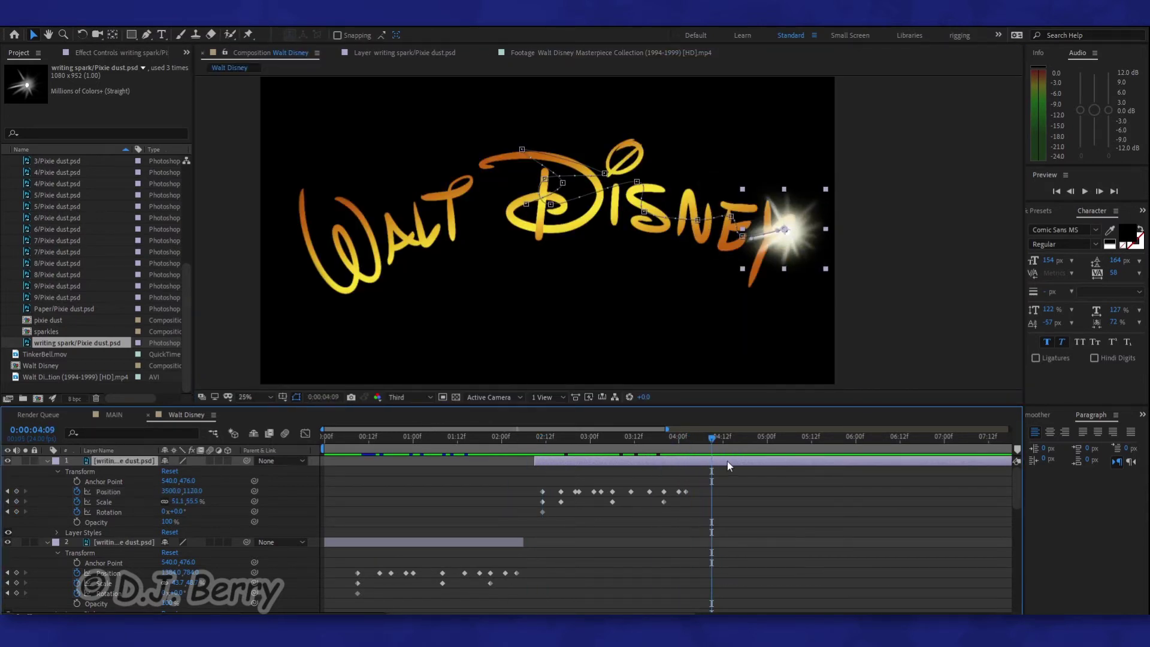
{"action": "key", "text": "ctrl+d"}
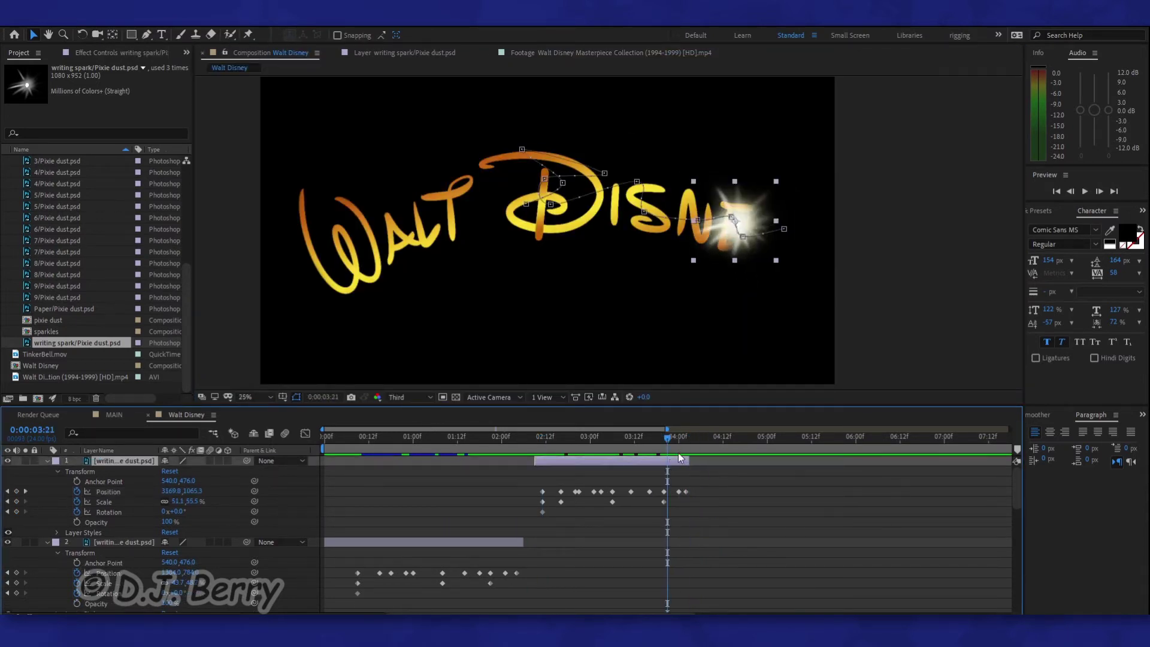
{"action": "key", "text": "bracketleft"}
Turn on position, scale and rotation keyframing, and give the MASTERPIECE title a reflected gradient overlay at an 87° angle.
{"action": "left_click", "coordinate": [76, 491]}
{"action": "left_click", "coordinate": [77, 502]}
{"action": "left_click", "coordinate": [77, 512]}
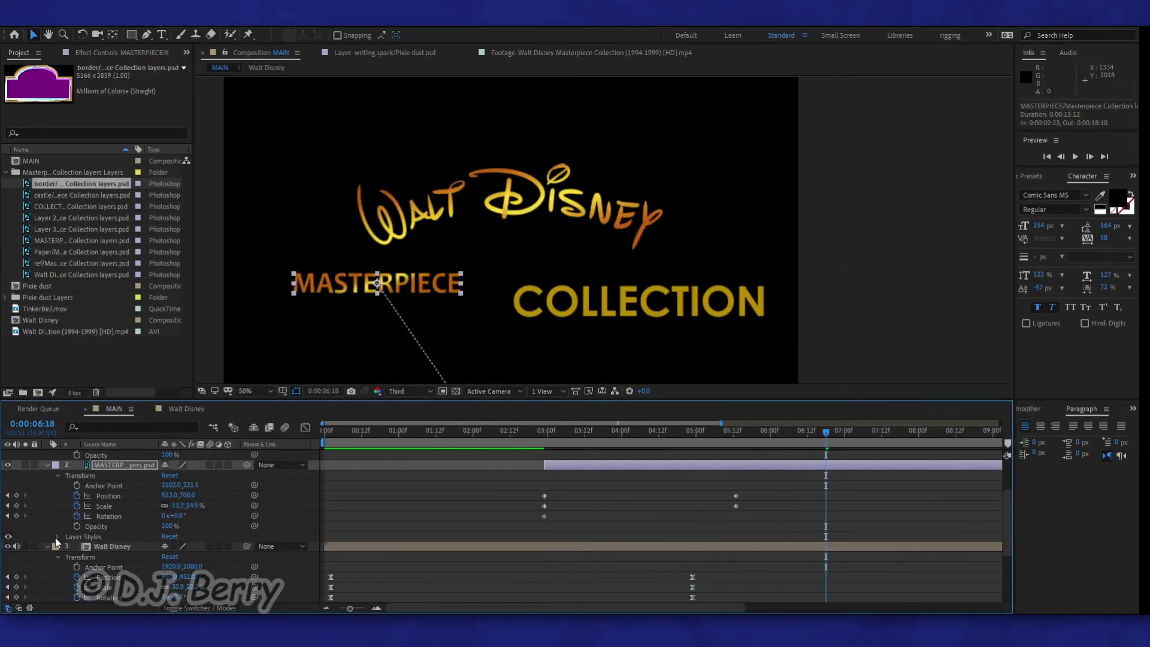
{"action": "left_click", "coordinate": [57, 536]}
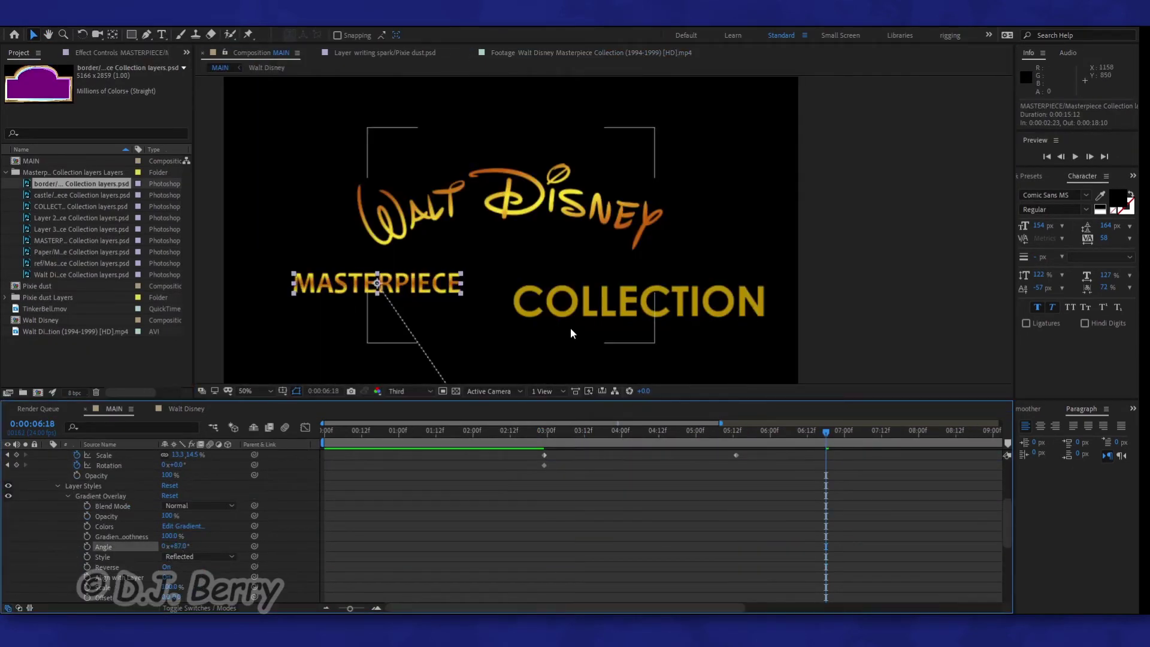
Compare with the reference footage and set the MASTERPIECE title's outer glow to a single orange-red color.
{"action": "left_click", "coordinate": [596, 52]}
{"action": "left_click", "coordinate": [275, 52]}
{"action": "scroll", "coordinate": [696, 433], "scroll_direction": "up", "scroll_amount": 5}
{"action": "left_click_drag", "start_coordinate": [696, 434], "coordinate": [655, 434]}
{"action": "scroll", "coordinate": [564, 451], "scroll_direction": "down", "scroll_amount": 5}
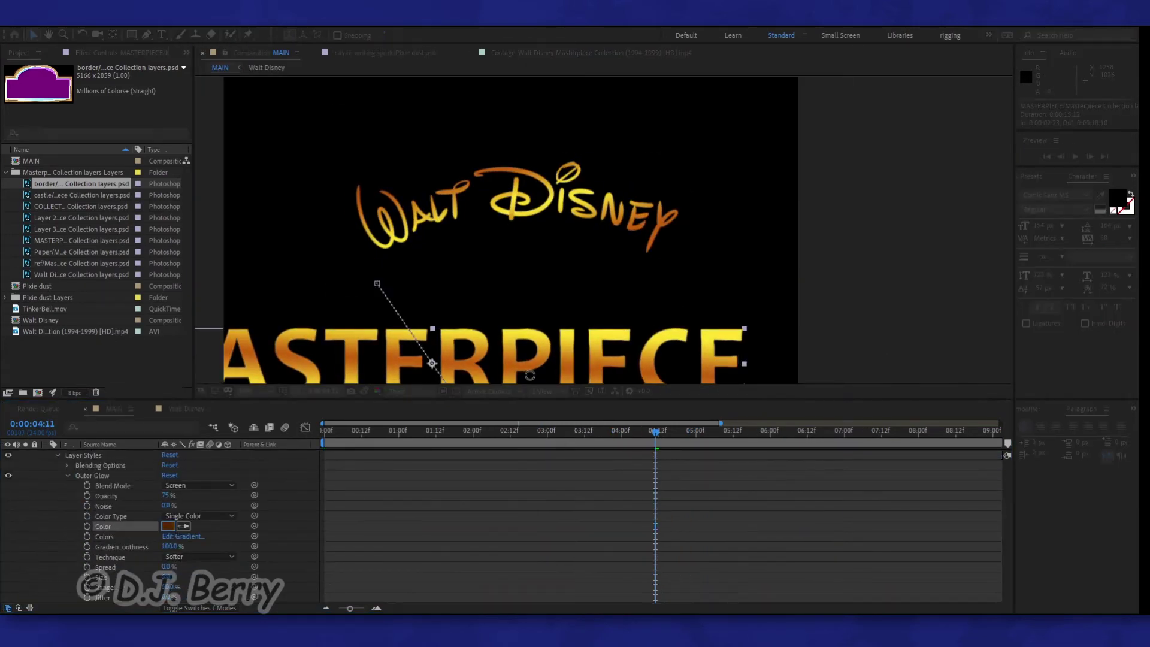
{"action": "scroll", "coordinate": [506, 316], "scroll_direction": "down", "scroll_amount": 1}
{"action": "left_click", "coordinate": [506, 316]}
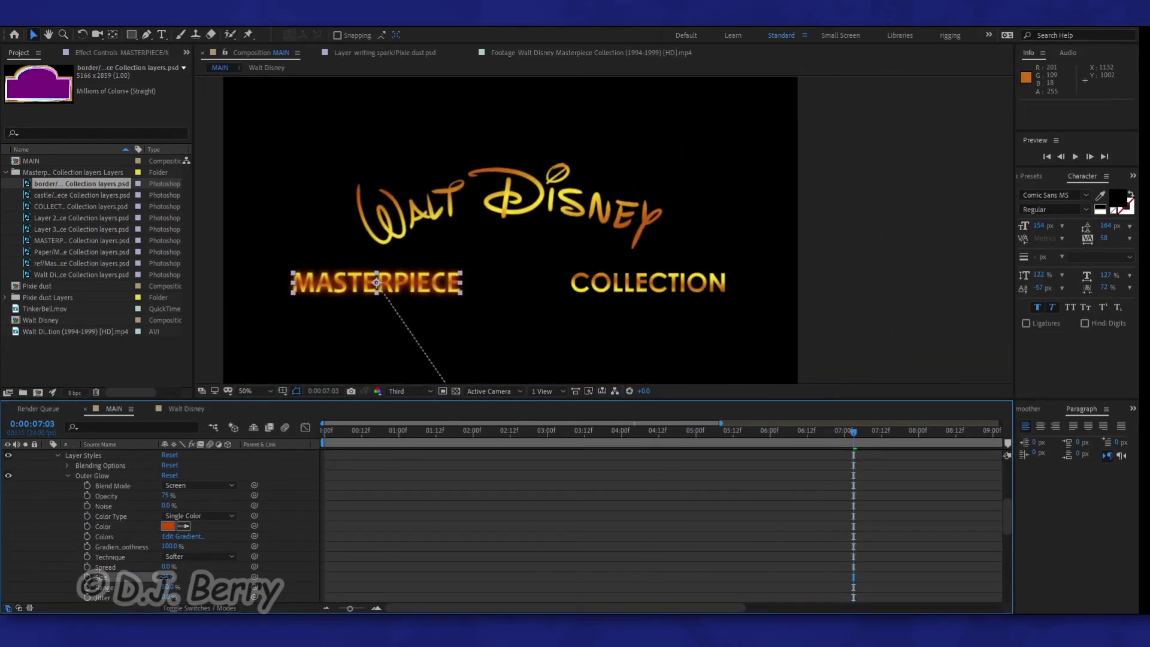
Apply the Linear Color Key effect to the TinkerBell.mov layer and key out its purple background.
{"action": "scroll", "coordinate": [112, 477], "scroll_direction": "up", "scroll_amount": 5}
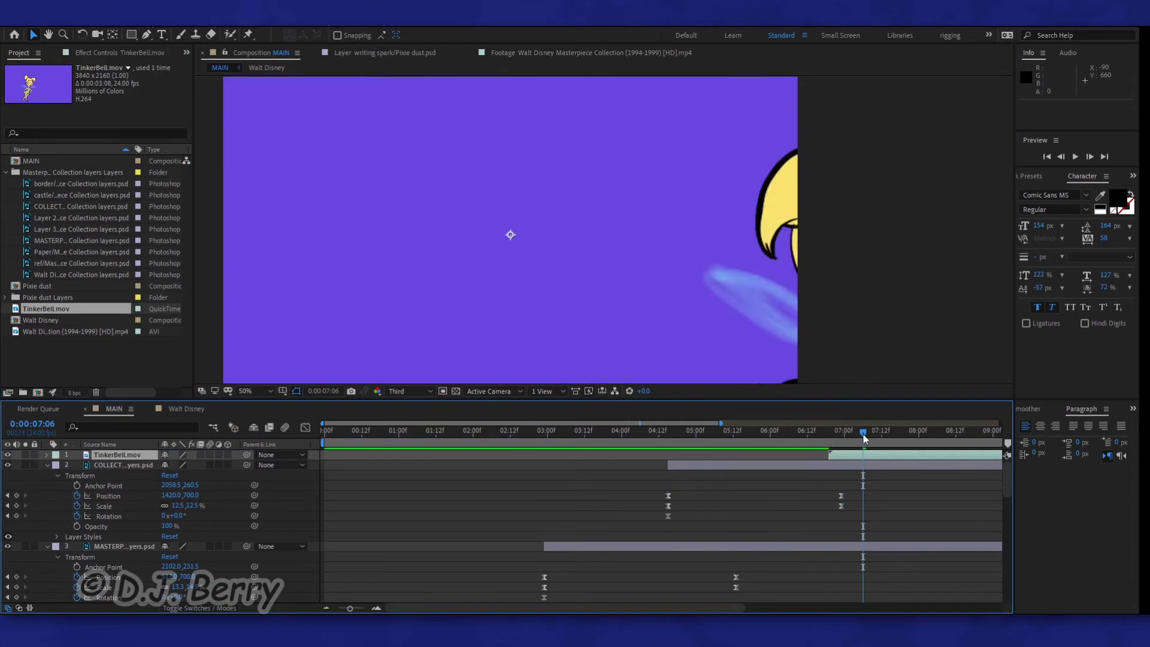
{"action": "left_click_drag", "start_coordinate": [864, 439], "coordinate": [832, 439]}
{"action": "key", "text": "comma"}
{"action": "key", "text": "ctrl+5"}
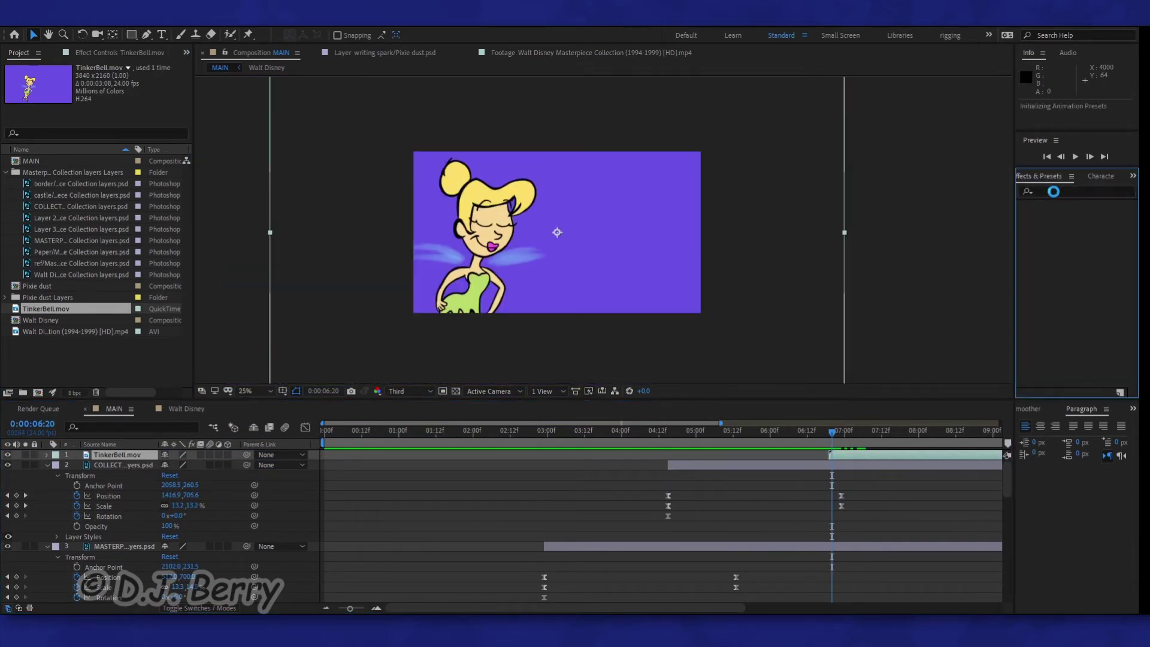
{"action": "type", "text": "color key"}
{"action": "left_click_drag", "start_coordinate": [1072, 214], "coordinate": [880, 455]}
{"action": "left_click", "coordinate": [599, 281]}
At 0:00:06:19, place the scaled-down TinkerBell clip below the titles at about 668, 1248 and turn on position keyframing.
{"action": "left_click", "coordinate": [830, 439]}
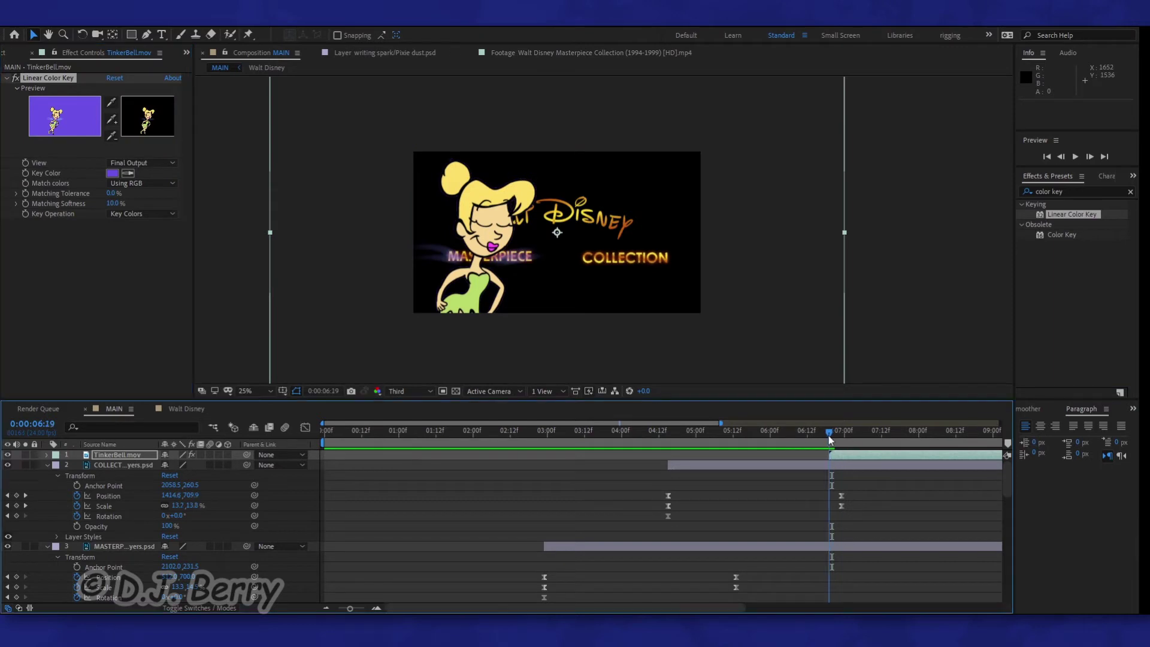
{"action": "left_click_drag", "start_coordinate": [552, 253], "coordinate": [508, 359]}
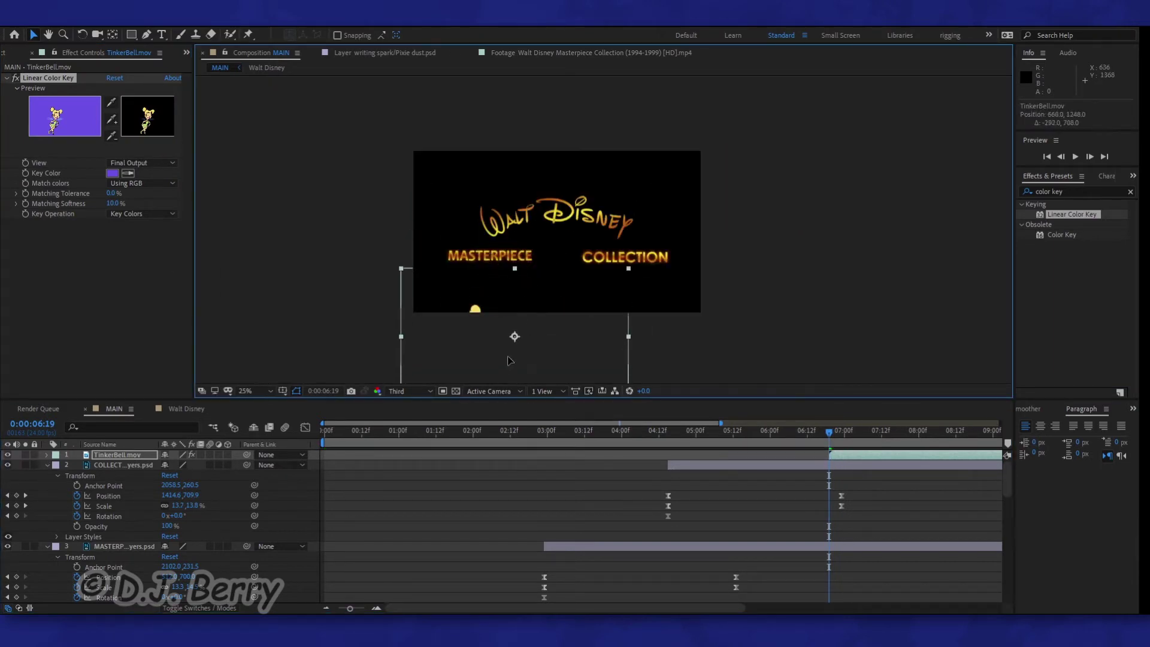
{"action": "left_click", "coordinate": [47, 455]}
{"action": "left_click", "coordinate": [73, 496]}
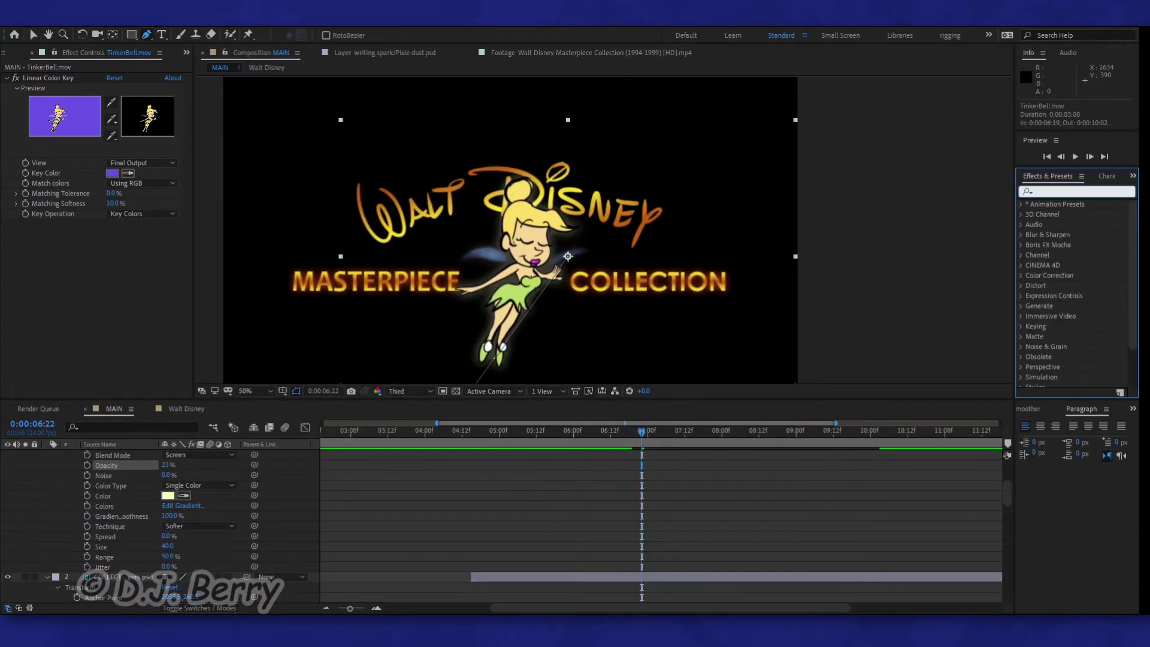
Apply a Glow effect to the TinkerBell clip with threshold 65.9%, radius 12 and intensity 0.9, and preview it.
{"action": "left_click_drag", "start_coordinate": [1056, 275], "coordinate": [124, 248]}
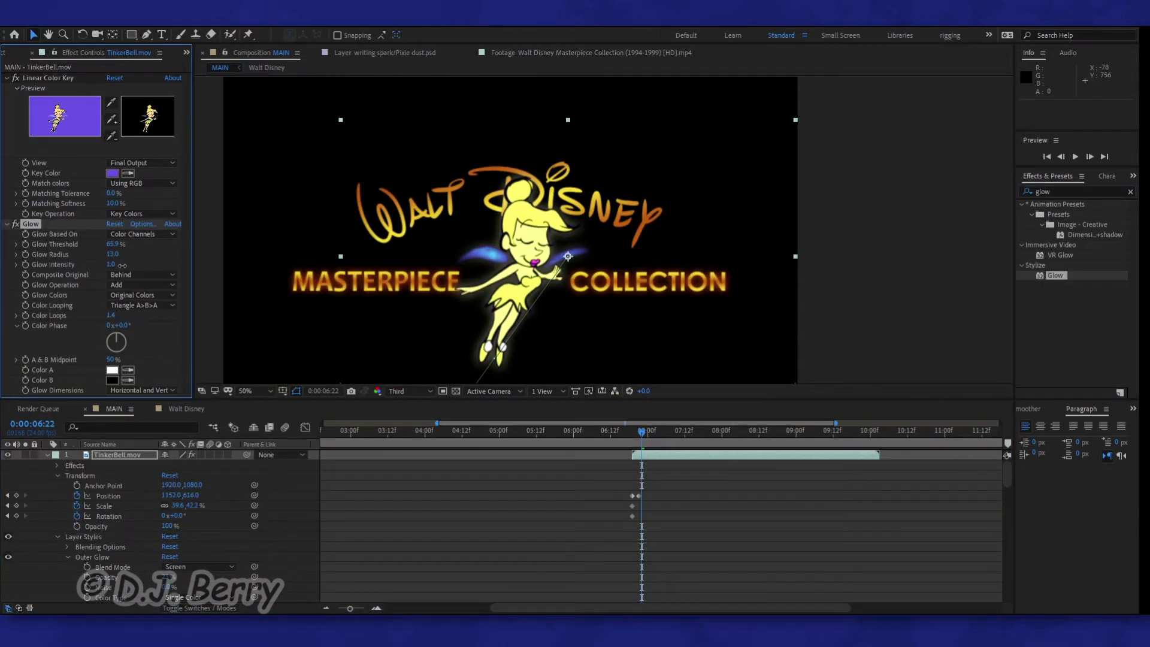
{"action": "left_click_drag", "start_coordinate": [112, 266], "coordinate": [107, 265]}
{"action": "key", "text": "space"}
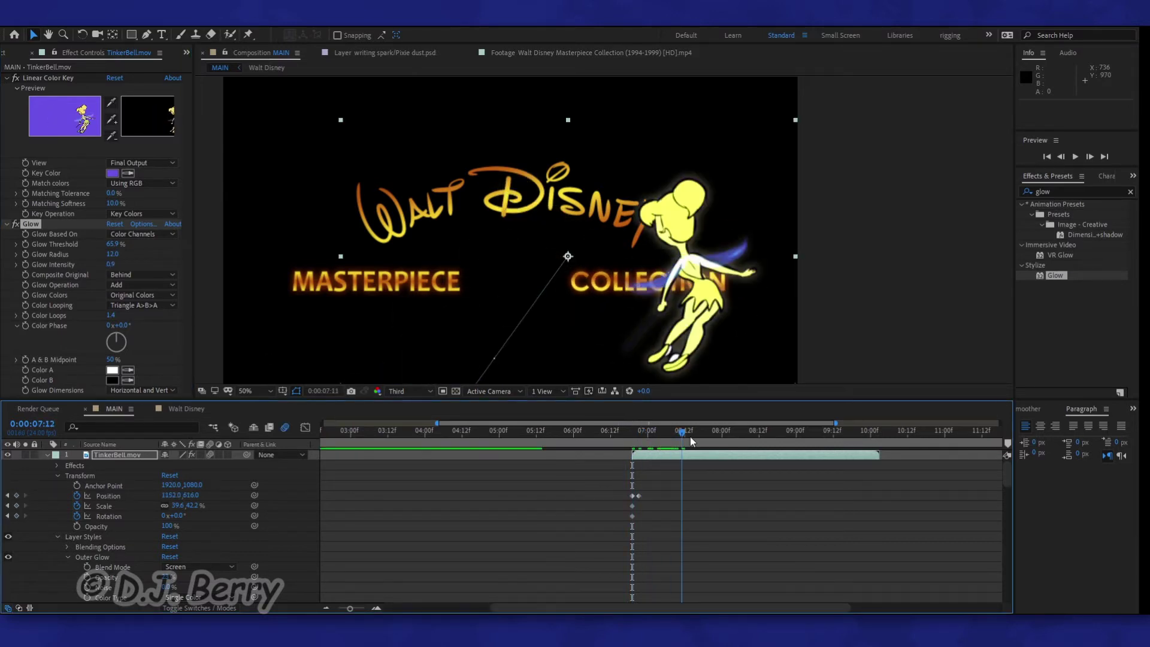
Shift the TinkerBell clip to start at 0:00:07:00, and widen the purple sign border to enclose the COLLECTION title.
{"action": "left_click_drag", "start_coordinate": [681, 457], "coordinate": [697, 456]}
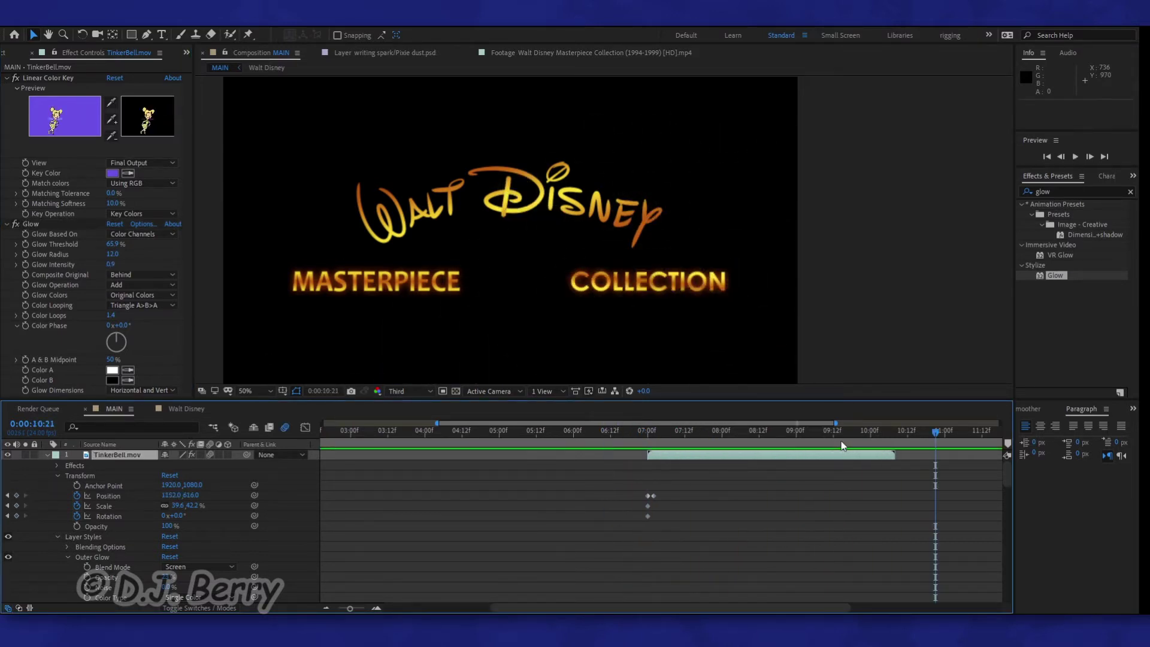
{"action": "key", "text": "comma"}
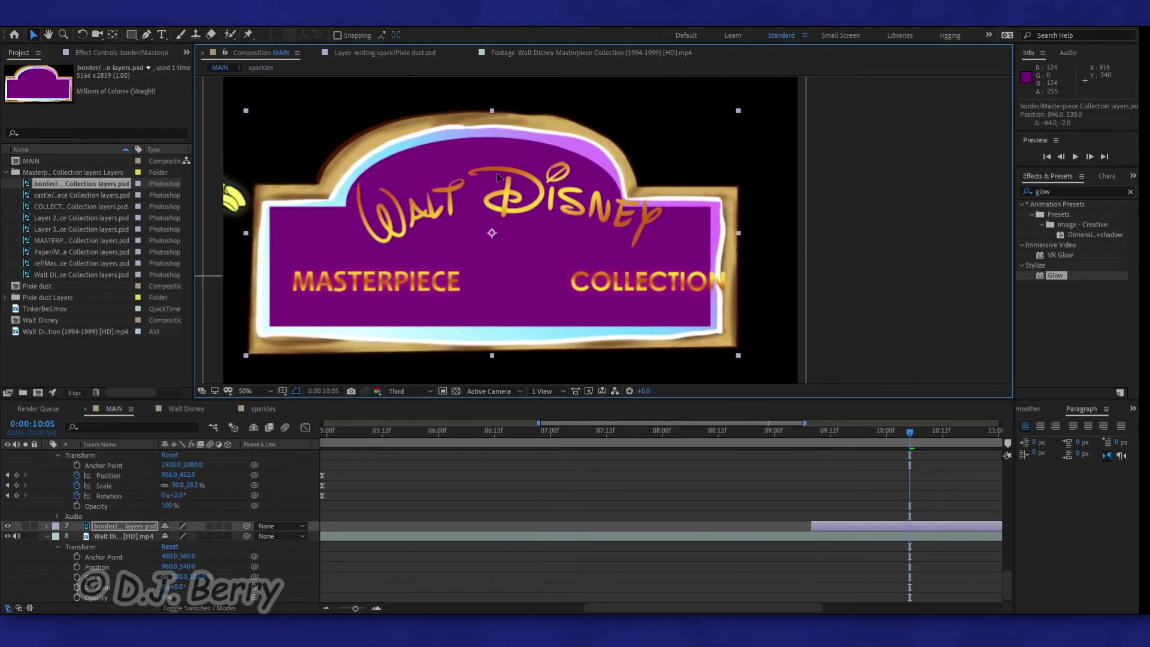
{"action": "left_click_drag", "start_coordinate": [734, 234], "coordinate": [773, 235]}
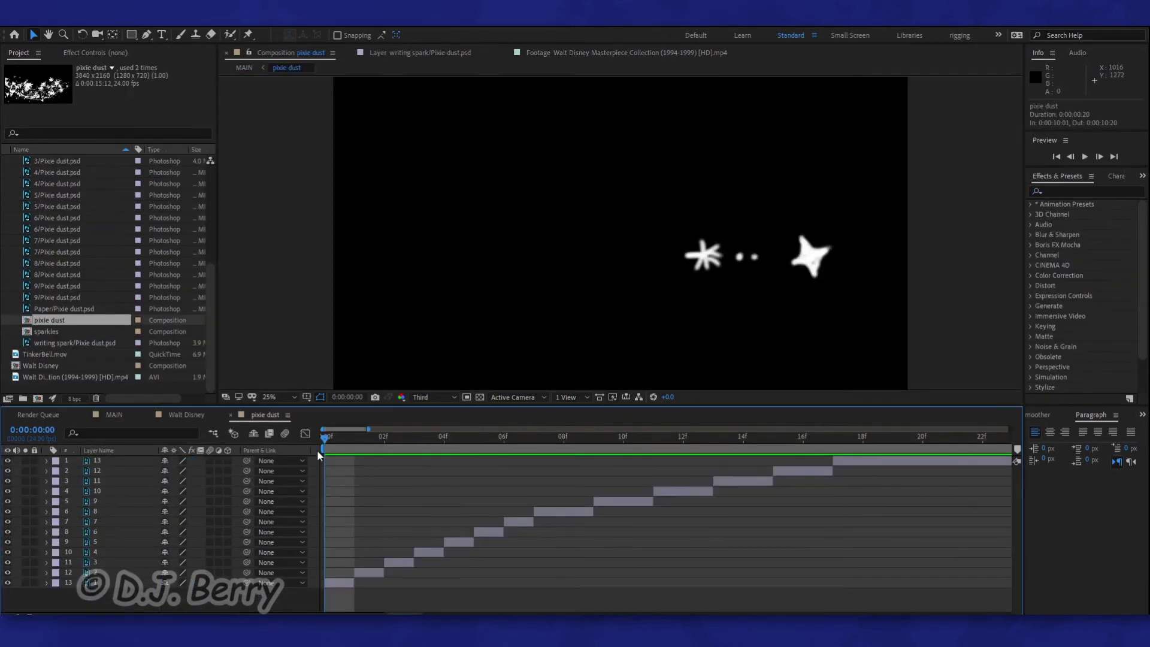
Review the pixie dust composition's frames and check how it plays over the sign in MAIN.
{"action": "mouse_move", "coordinate": [325, 441]}
{"action": "left_mouse_down"}
{"action": "mouse_move", "coordinate": [505, 455]}
{"action": "mouse_move", "coordinate": [851, 446]}
{"action": "mouse_move", "coordinate": [329, 438]}
{"action": "left_mouse_up"}
{"action": "left_click", "coordinate": [113, 415]}
{"action": "mouse_move", "coordinate": [611, 446]}
{"action": "left_mouse_down"}
{"action": "mouse_move", "coordinate": [591, 446]}
{"action": "mouse_move", "coordinate": [607, 446]}
{"action": "left_mouse_up"}
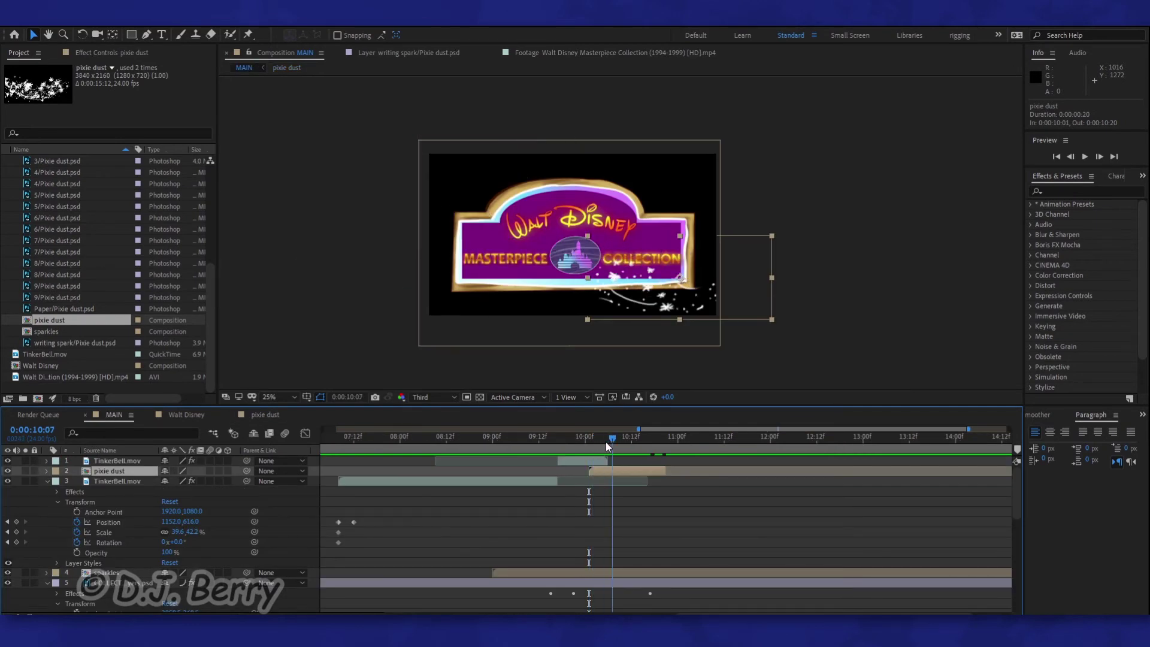
At 0:00:10:05, keyframe the pixie dust layer's position at about 670, 598 over MASTERPIECE and its rotation at 16°.
{"action": "left_click", "coordinate": [48, 472]}
{"action": "left_click", "coordinate": [57, 483]}
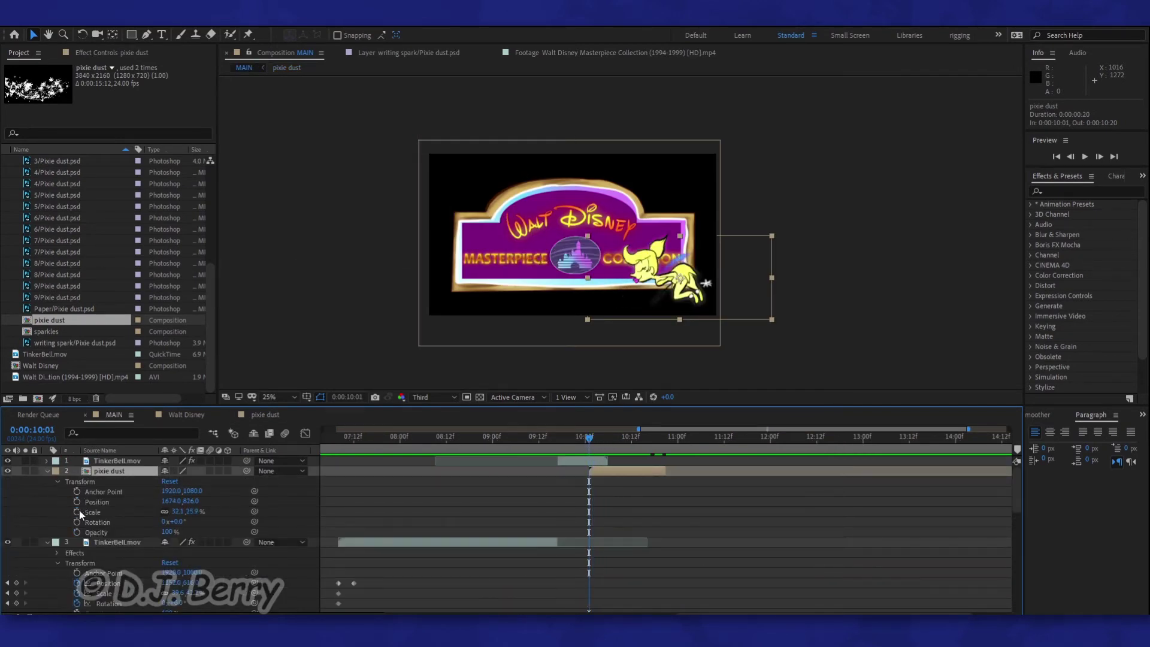
{"action": "left_click_drag", "start_coordinate": [590, 443], "coordinate": [605, 445]}
{"action": "left_click_drag", "start_coordinate": [657, 304], "coordinate": [504, 272]}
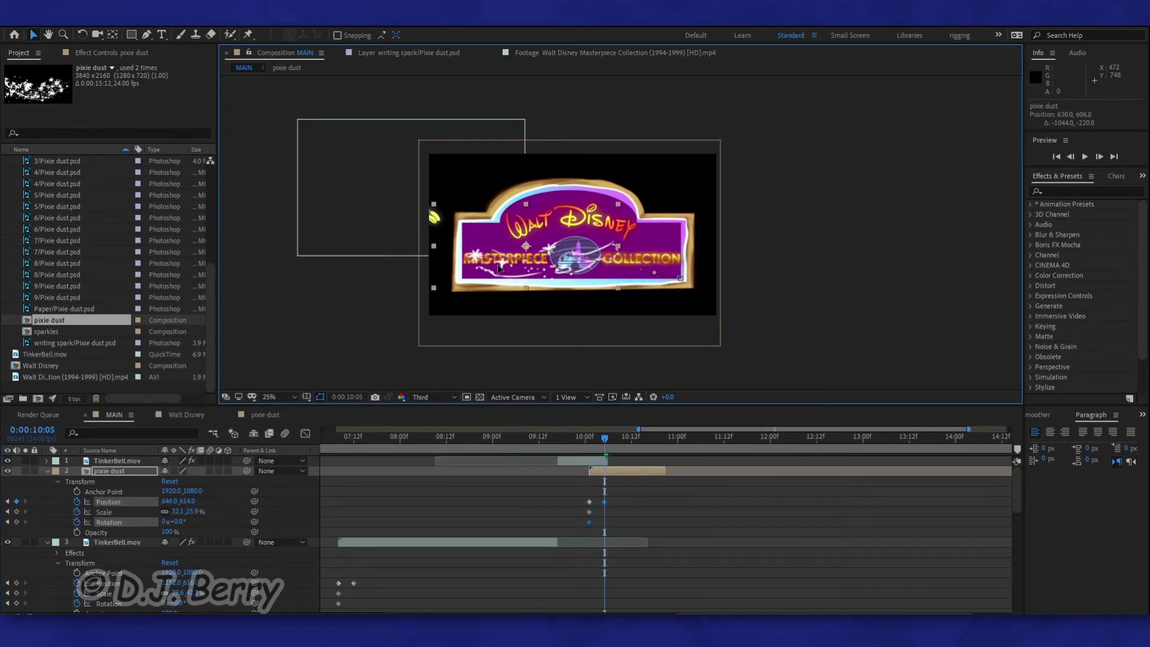
{"action": "left_click_drag", "start_coordinate": [181, 522], "coordinate": [188, 514]}
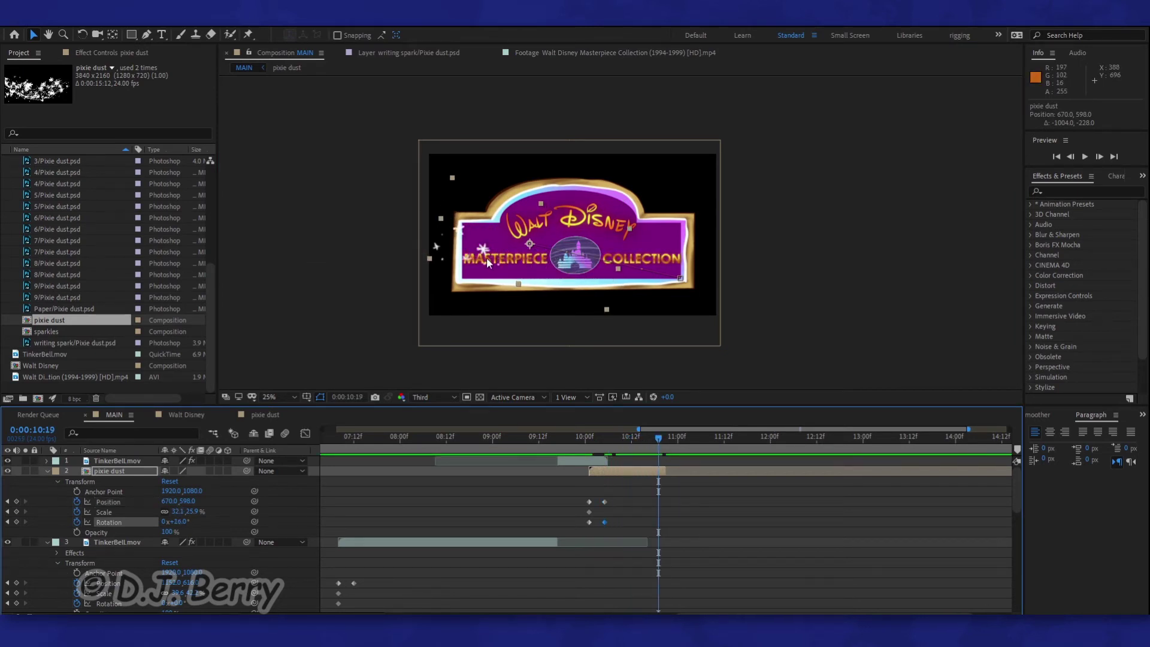
At 0:00:10:19, keyframe the pixie dust layer's position at about 346, 574 and preview the animation.
{"action": "left_click_drag", "start_coordinate": [490, 264], "coordinate": [474, 260]}
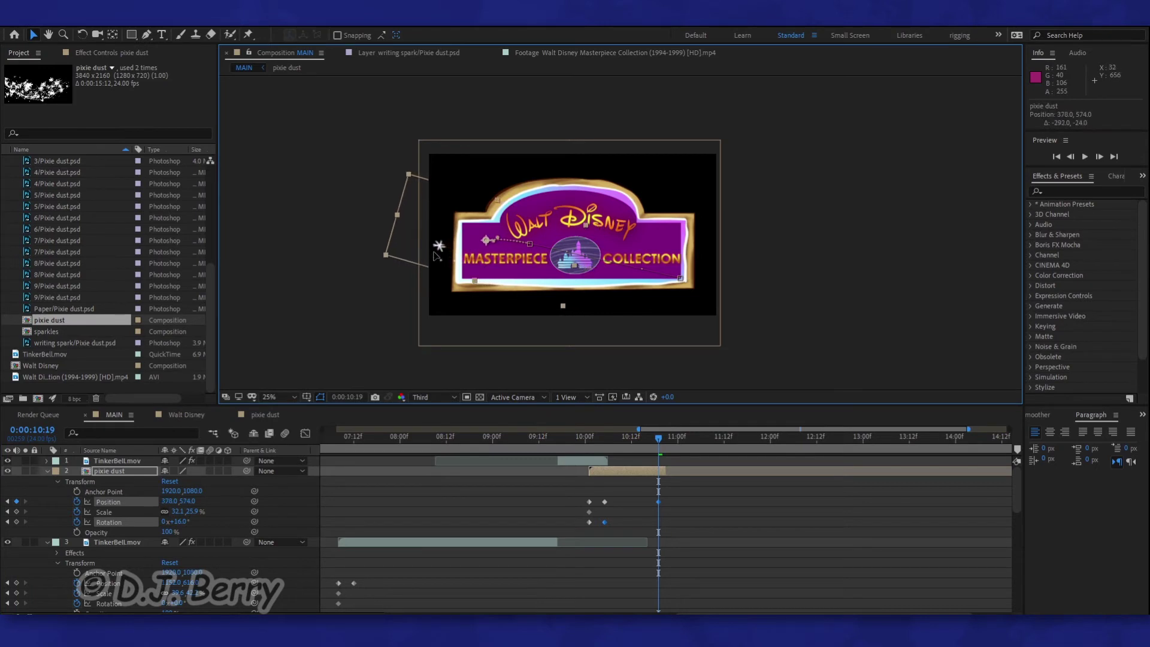
{"action": "left_click_drag", "start_coordinate": [658, 441], "coordinate": [720, 436]}
{"action": "key", "text": "space"}
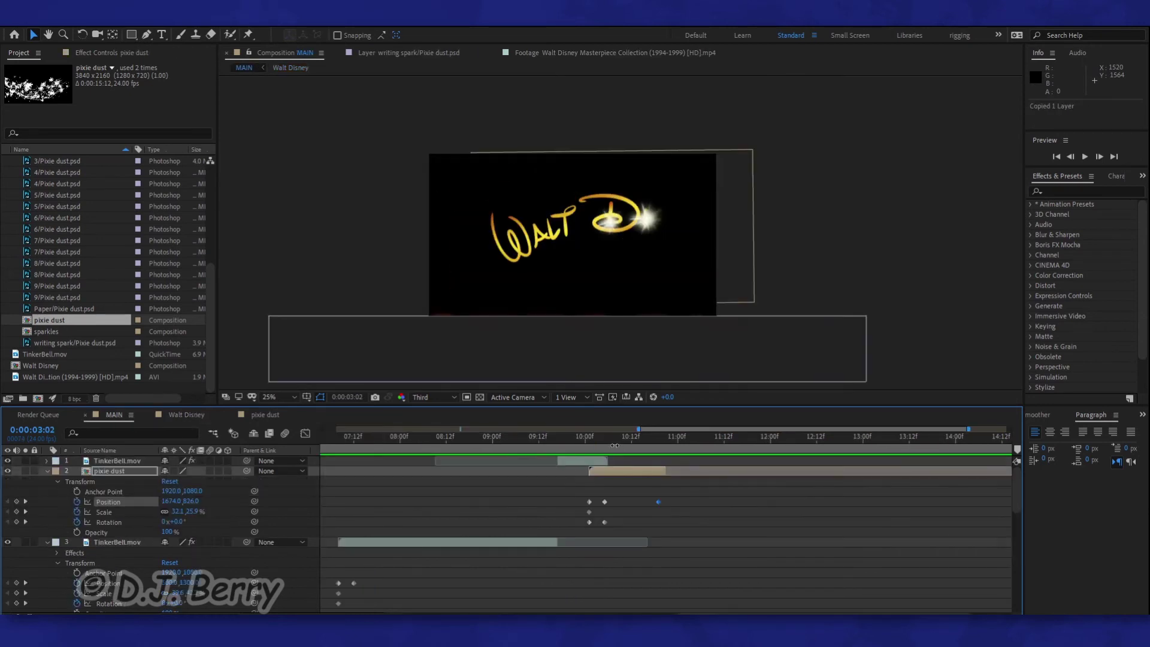
Paste the writing spark layer at 0:00:11:09, shrink it to about 7.4, 7.6%, and place it at about 520, 394 on the W of WALT.
{"action": "left_click", "coordinate": [712, 444]}
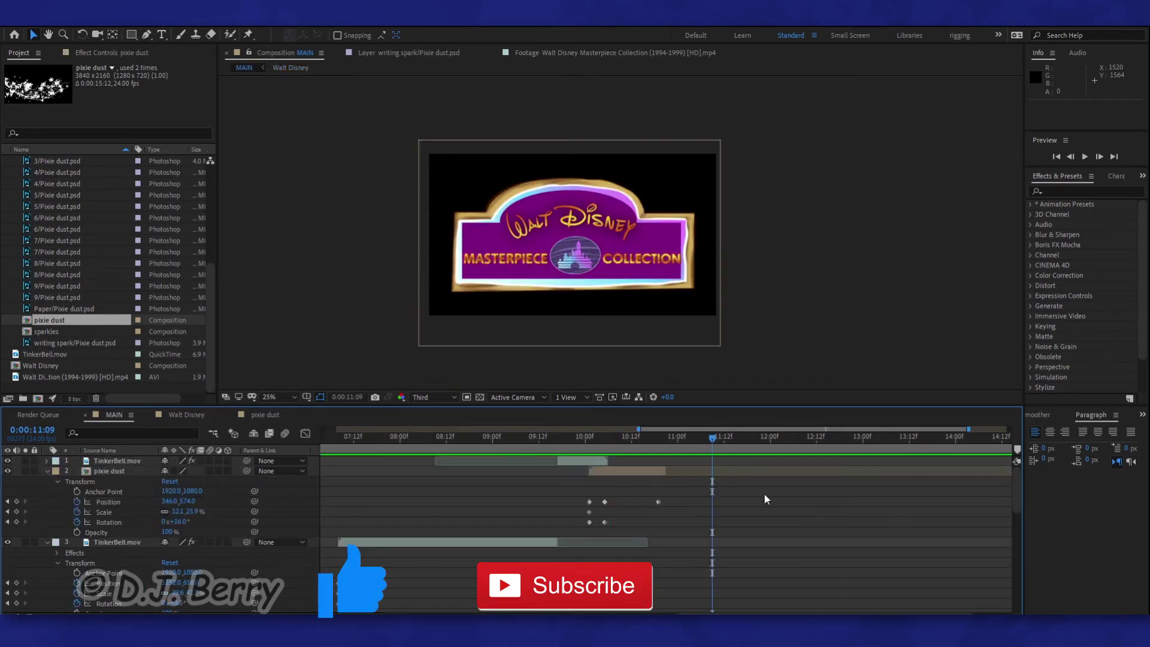
{"action": "key", "text": "ctrl+v"}
{"action": "scroll", "coordinate": [692, 460], "scroll_direction": "right", "scroll_amount": 2}
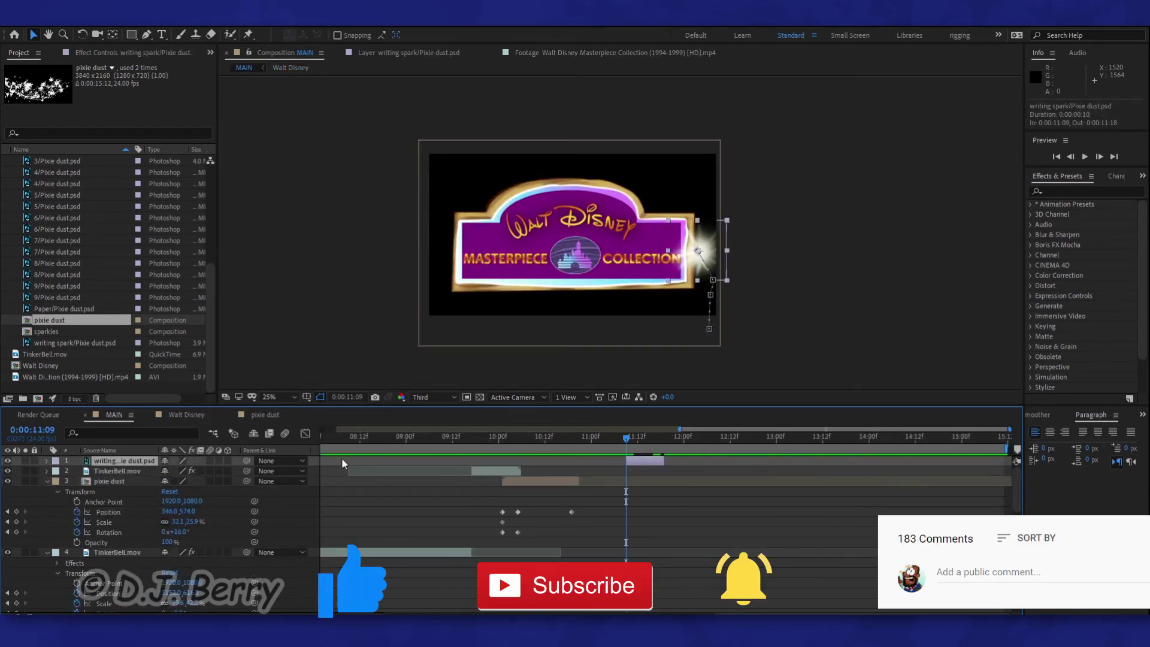
{"action": "key", "text": "ctrl+grave"}
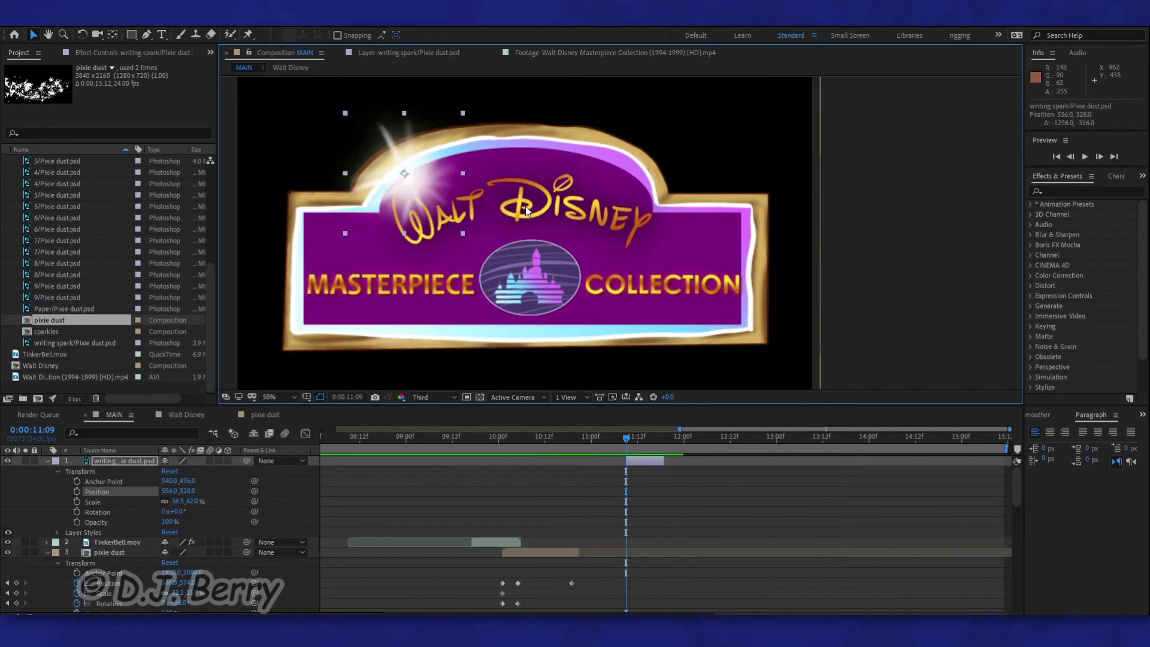
{"action": "scroll", "coordinate": [500, 201], "scroll_direction": "up", "scroll_amount": 3}
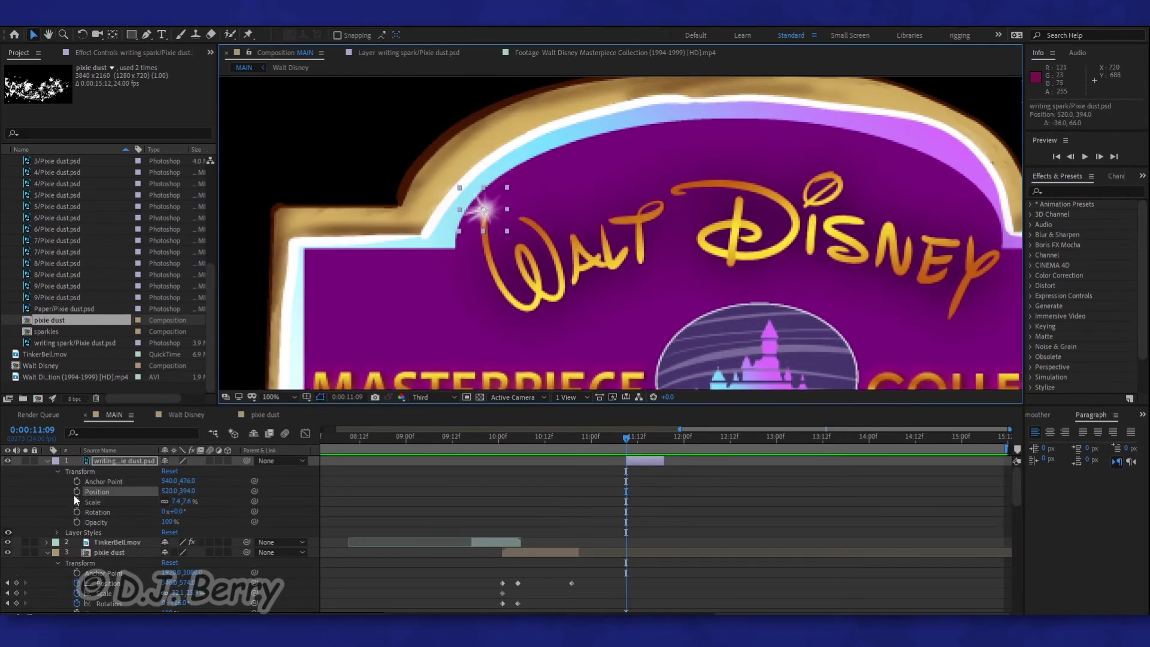
Keyframe the writing spark's scale to grow from 7.4, 7.6% and shrink to 0%, and preview the twinkle.
{"action": "left_click", "coordinate": [77, 502]}
{"action": "left_click_drag", "start_coordinate": [507, 188], "coordinate": [543, 150]}
{"action": "left_click_drag", "start_coordinate": [644, 447], "coordinate": [661, 447]}
{"action": "left_click", "coordinate": [179, 501]}
{"action": "type", "text": "0"}
{"action": "key", "text": "Return"}
{"action": "key", "text": "space"}
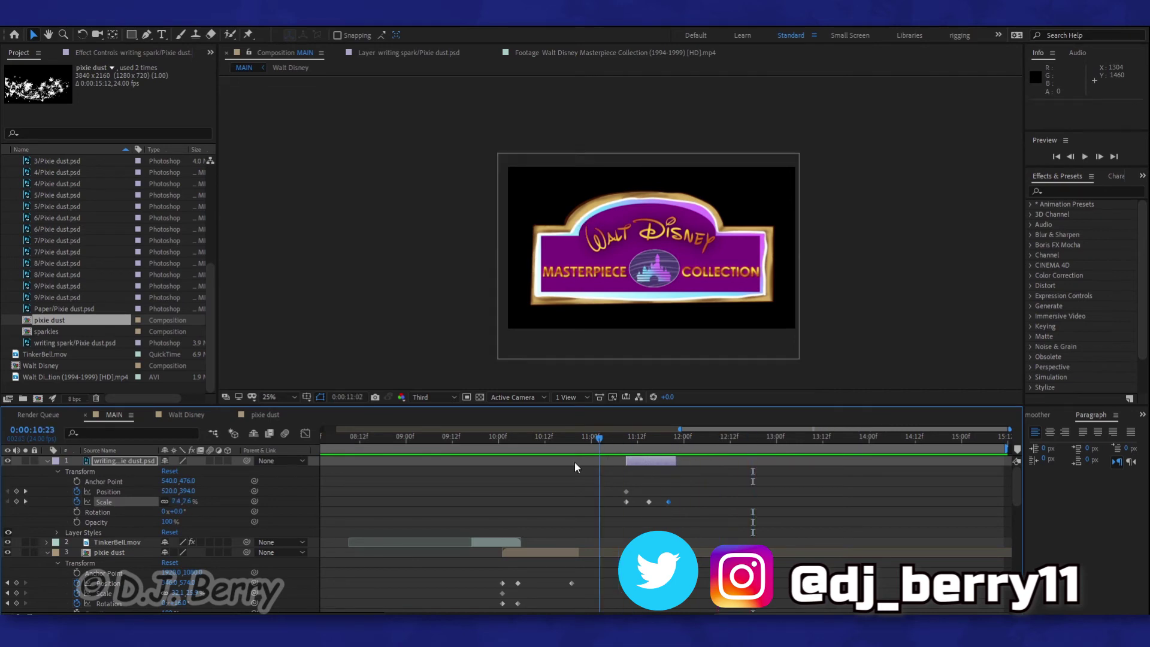
Duplicate the spark layer, start the copy at 0:00:12:08, and position it at about 1299, 576 by the lower end of DISNEY's Y.
{"action": "left_click", "coordinate": [664, 462]}
{"action": "key", "text": "ctrl+d"}
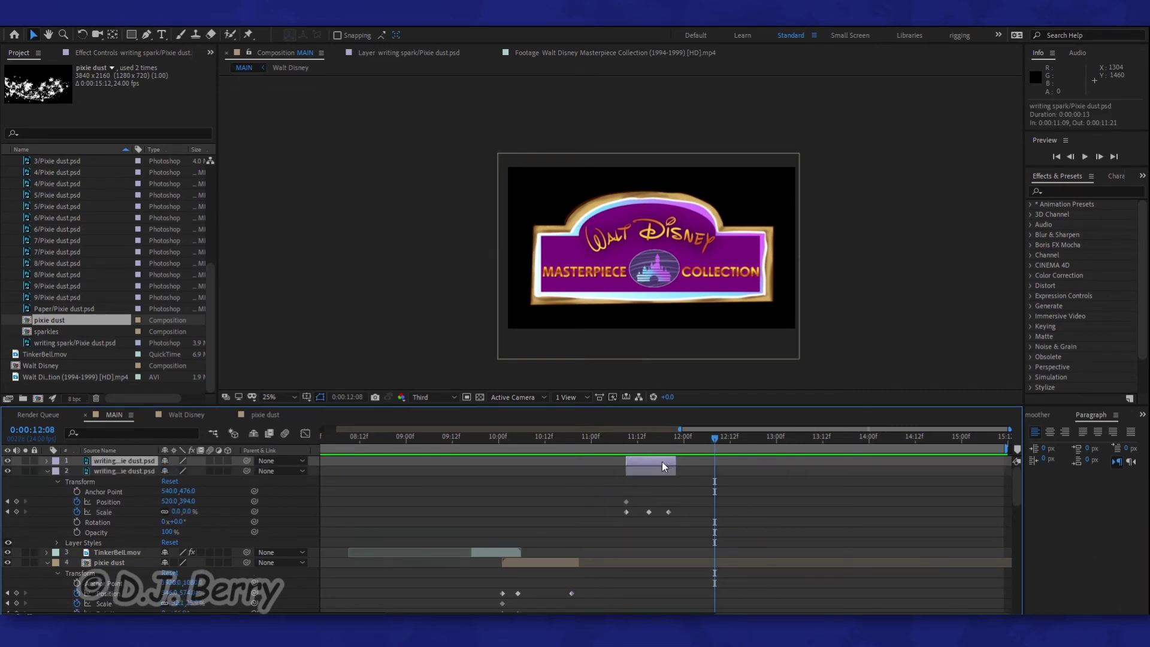
{"action": "scroll", "coordinate": [635, 291], "scroll_direction": "up", "scroll_amount": 4}
{"action": "left_click_drag", "start_coordinate": [470, 186], "coordinate": [957, 180]}
{"action": "scroll", "coordinate": [694, 269], "scroll_direction": "down", "scroll_amount": 2}
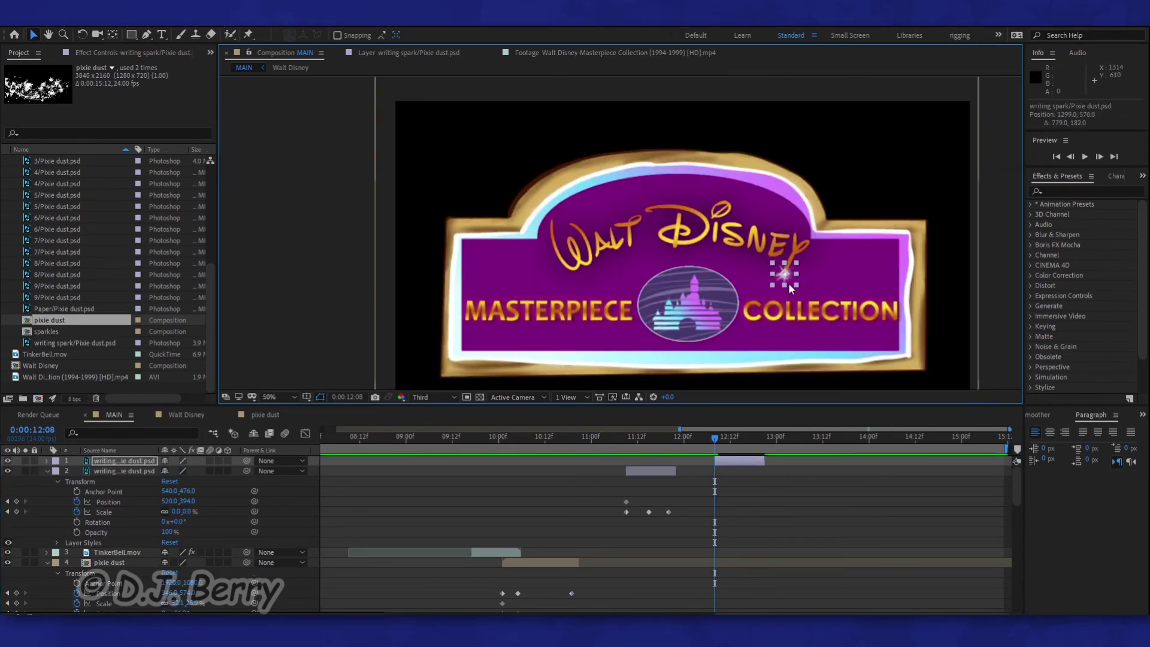
{"action": "left_click_drag", "start_coordinate": [716, 446], "coordinate": [712, 446]}
{"action": "key", "text": "ctrl+Right"}
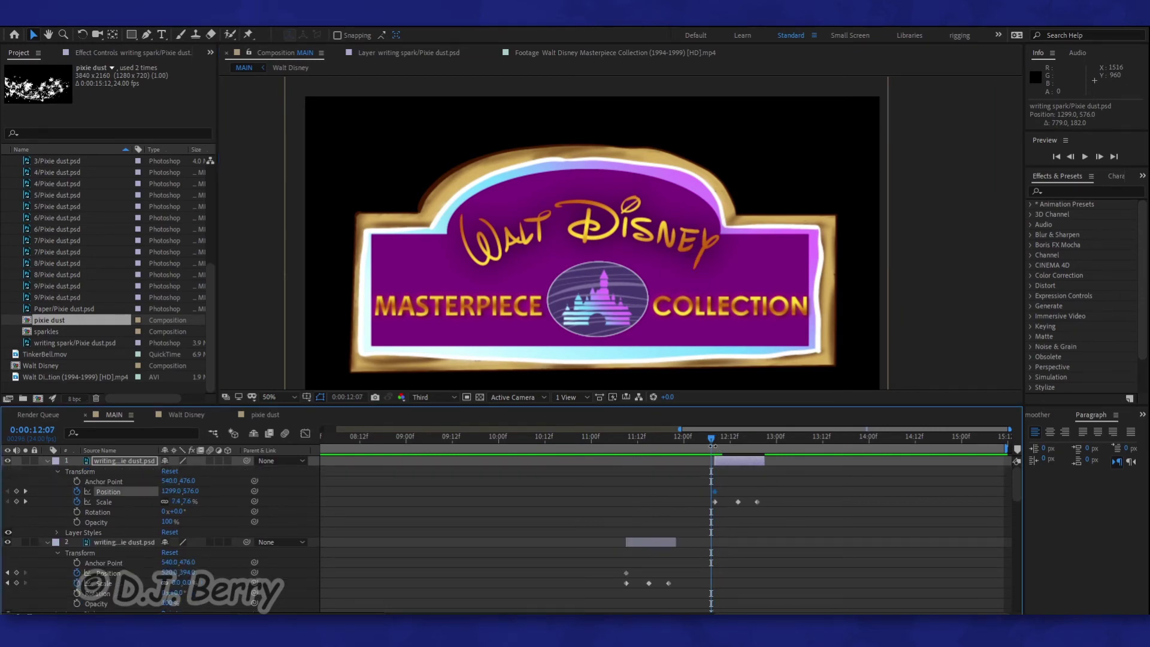
Preview the ending, and render the MAIN composition with Best Settings and Lossless output to Walt Disney Masterpiece Collection remake.avi.
{"action": "left_click", "coordinate": [441, 436]}
{"action": "scroll", "coordinate": [750, 291], "scroll_direction": "down", "scroll_amount": 2}
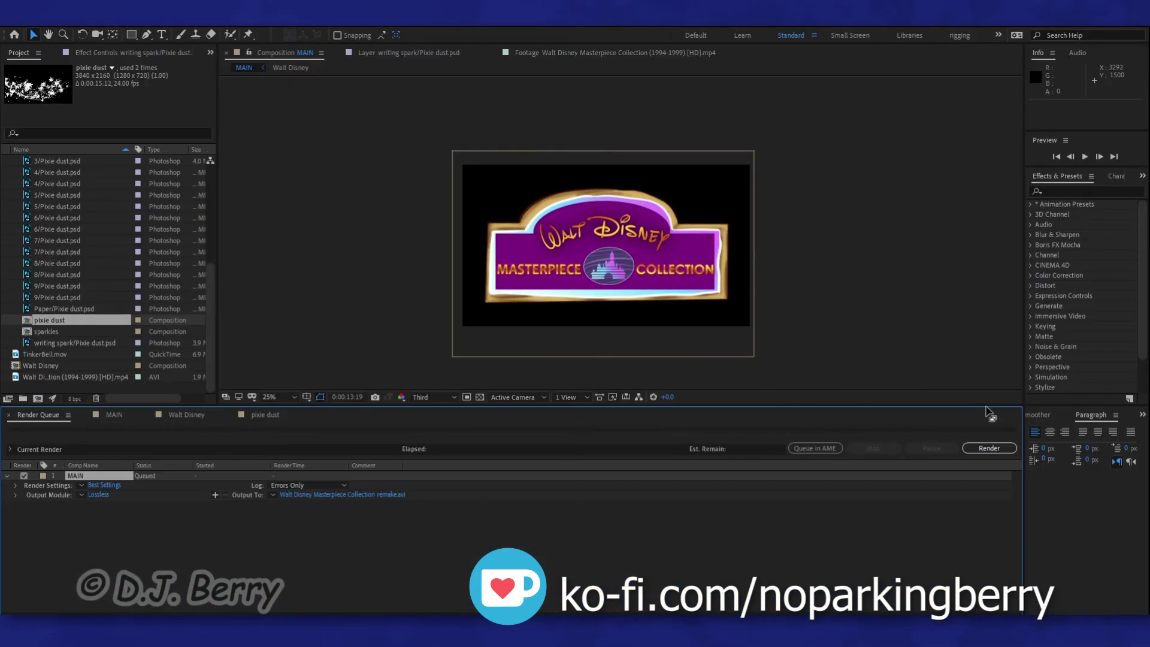
{"action": "left_click", "coordinate": [989, 448]}
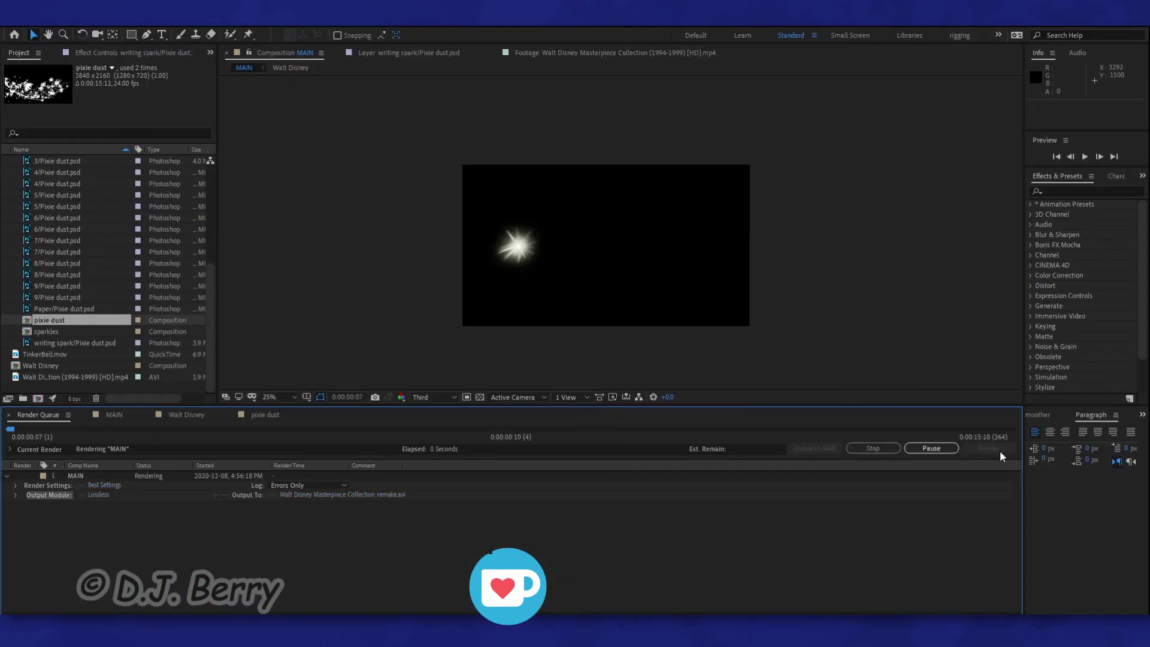